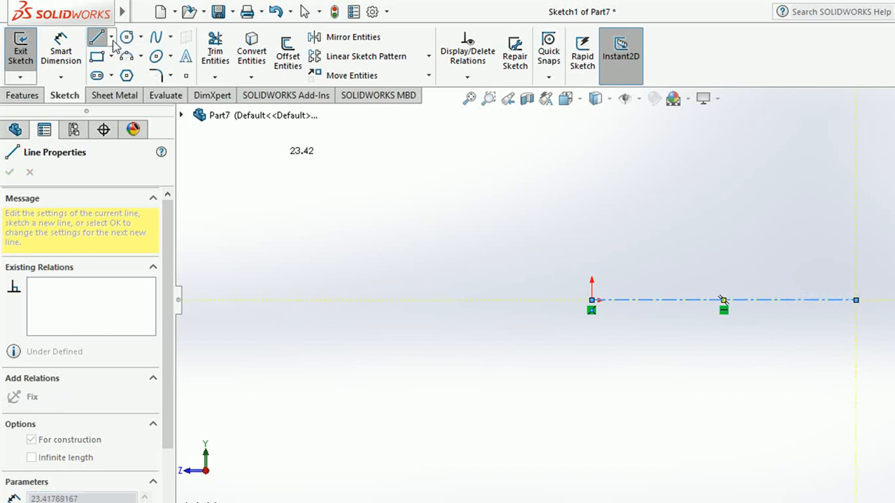
Step: Sketch a vertical construction centerline upward from the origin and end the line command
click(97, 38)
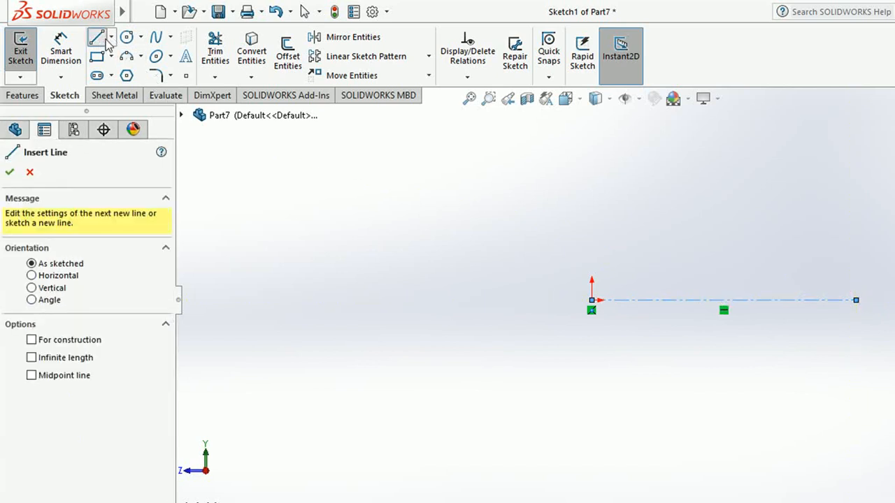
click(110, 38)
click(104, 73)
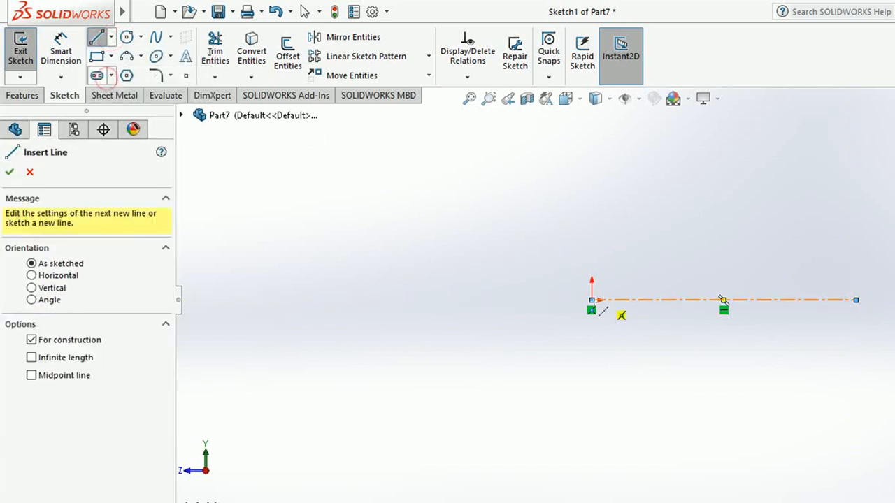
click(591, 300)
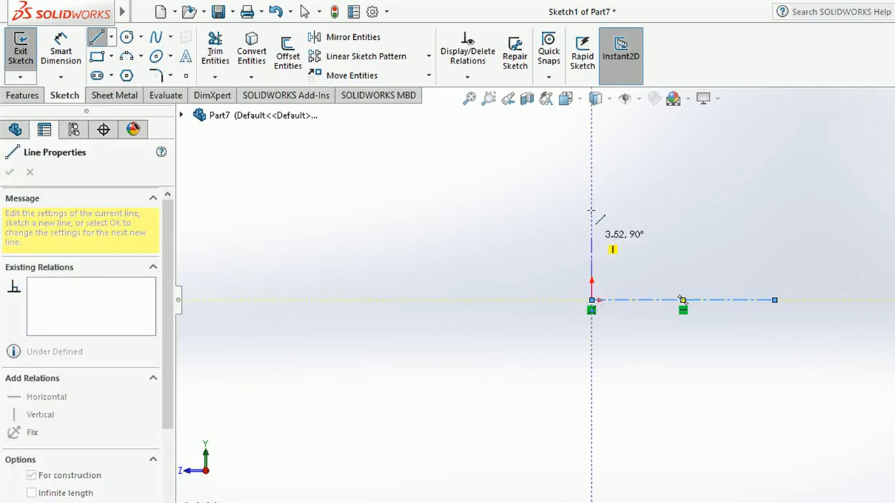
click(591, 156)
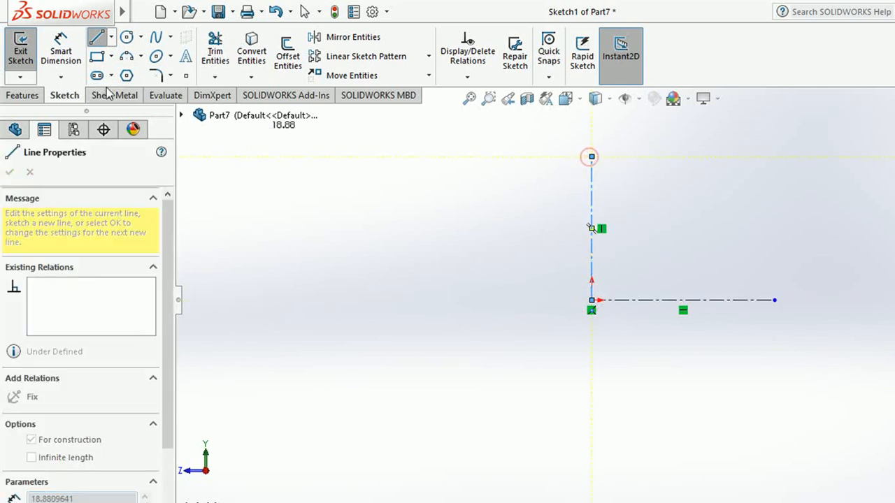
click(98, 39)
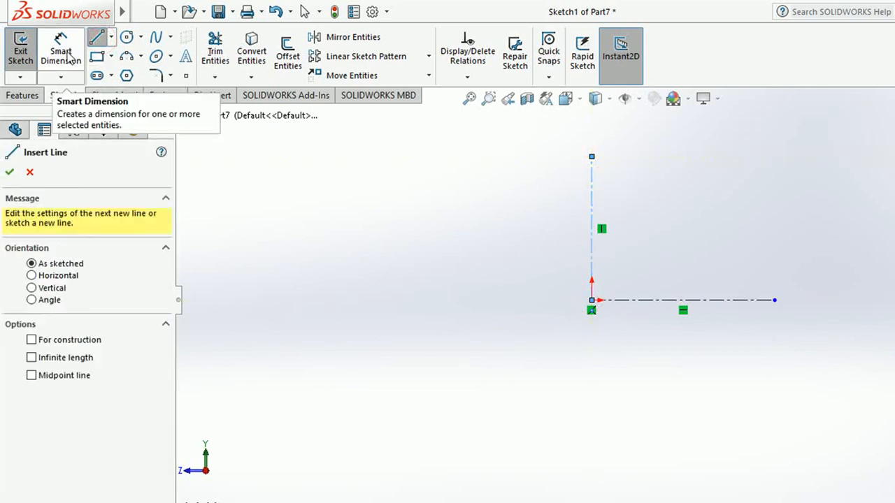
click(98, 37)
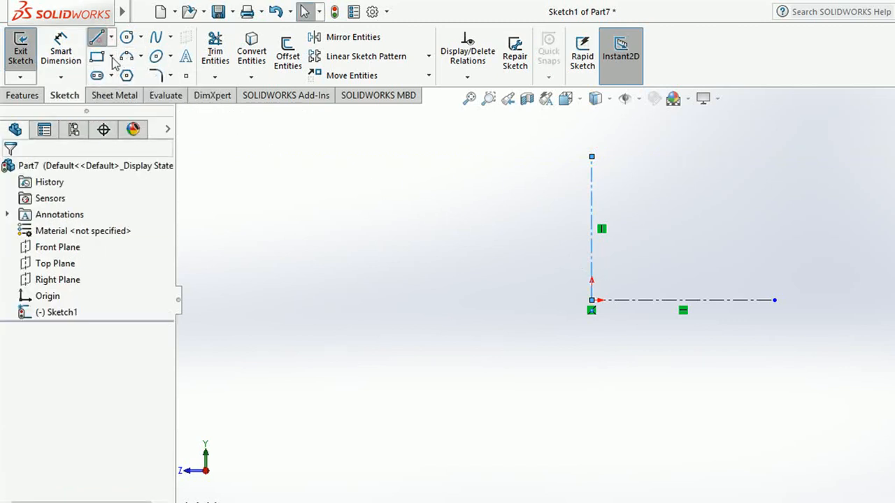
Step: Sketch a horizontal midpoint line about 7.1 cm long, centred on the vertical centerline above the origin
key(l)
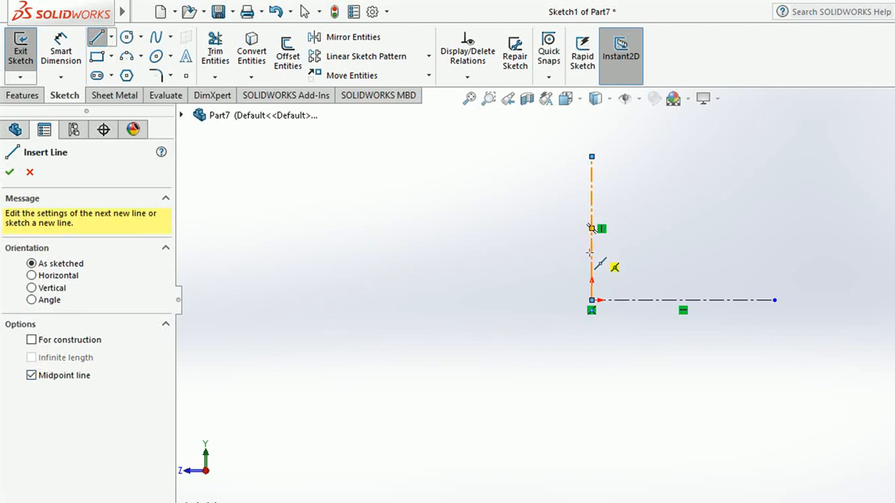
click(591, 252)
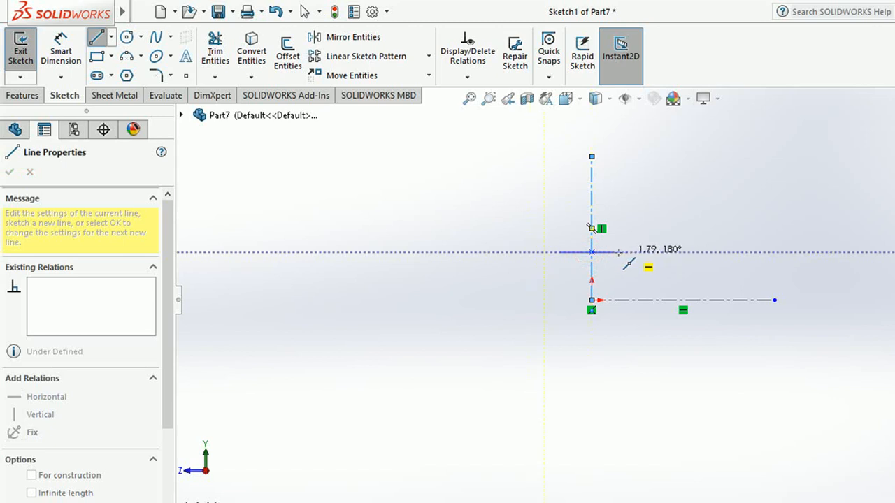
click(654, 251)
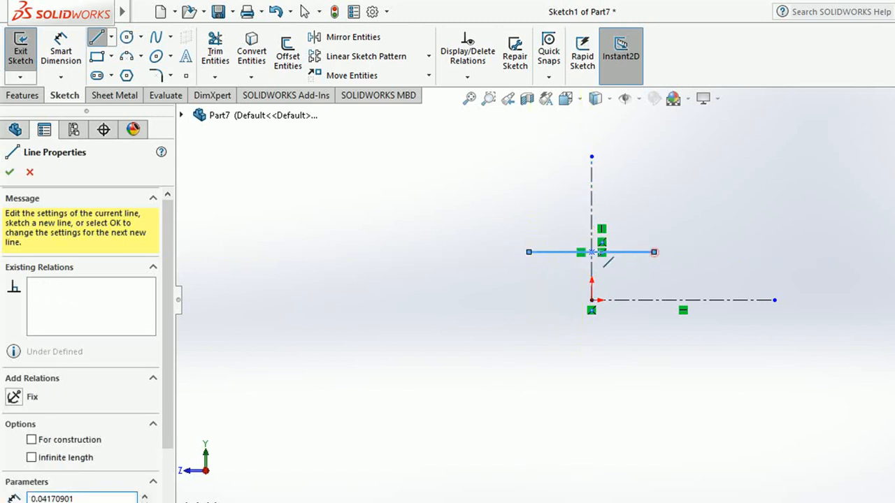
Step: Dimension the horizontal midpoint line's length as 22 cm
click(73, 58)
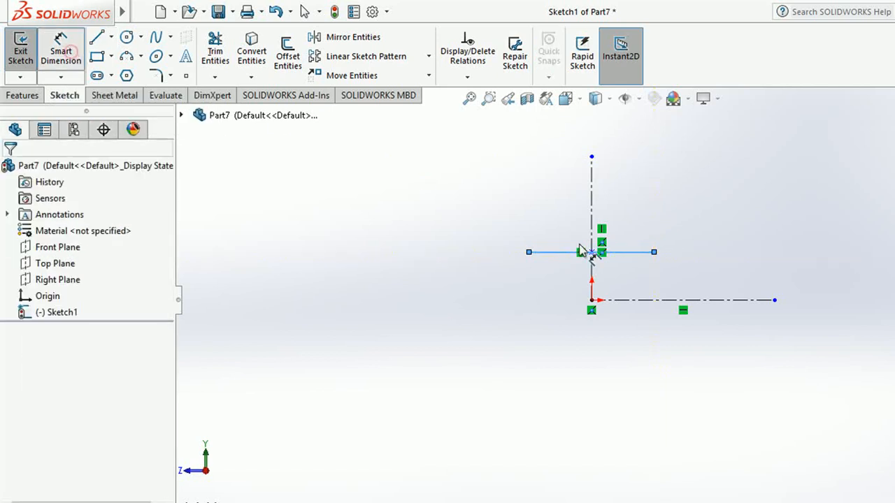
click(621, 262)
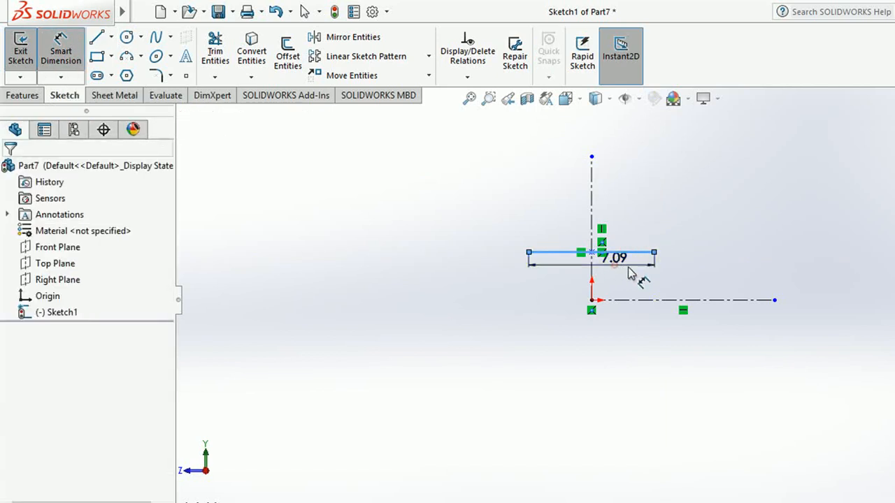
click(635, 276)
text(22)
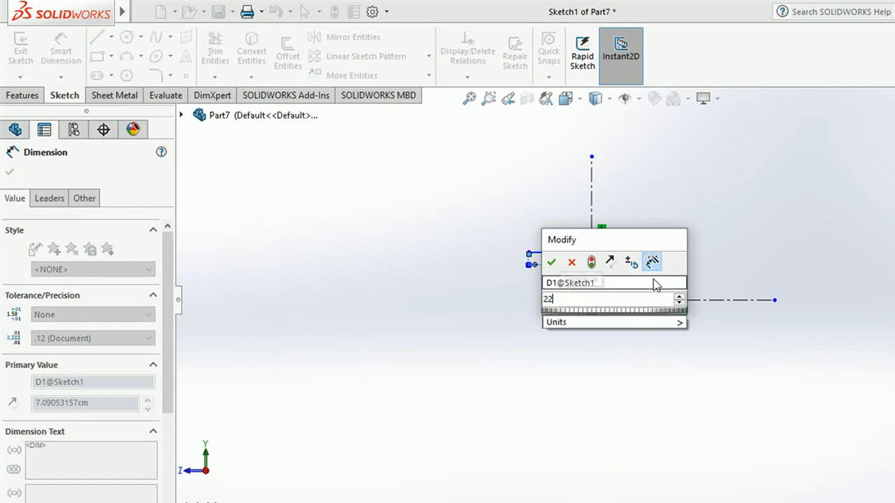
click(552, 262)
click(653, 398)
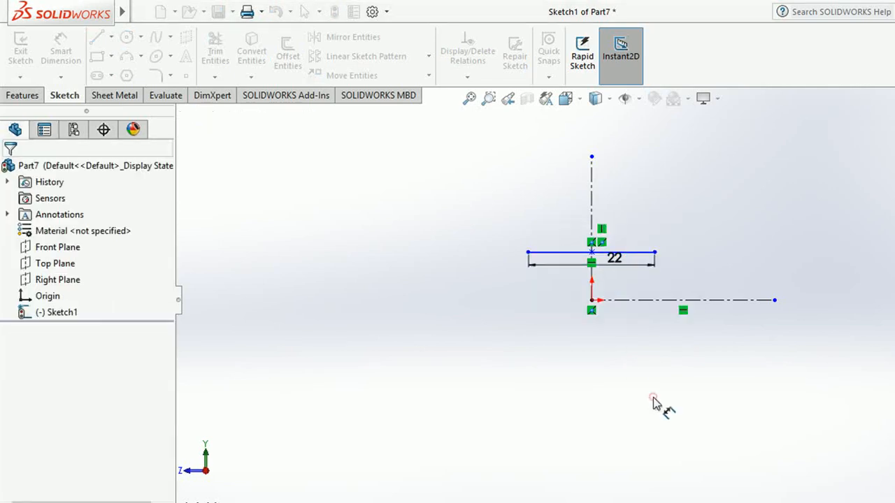
Step: Close a rectangle about 6.4 cm tall above the 22 cm line by sketching its two vertical sides and top edge
scroll(625, 304, down, 3)
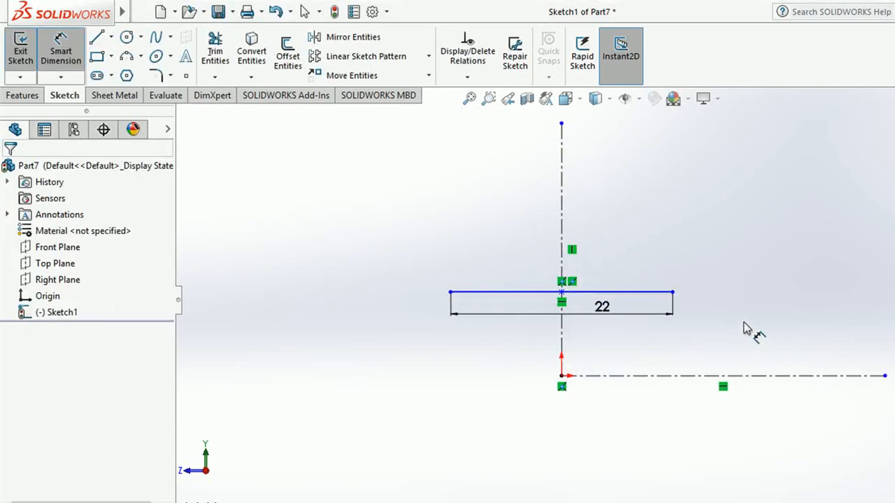
click(96, 39)
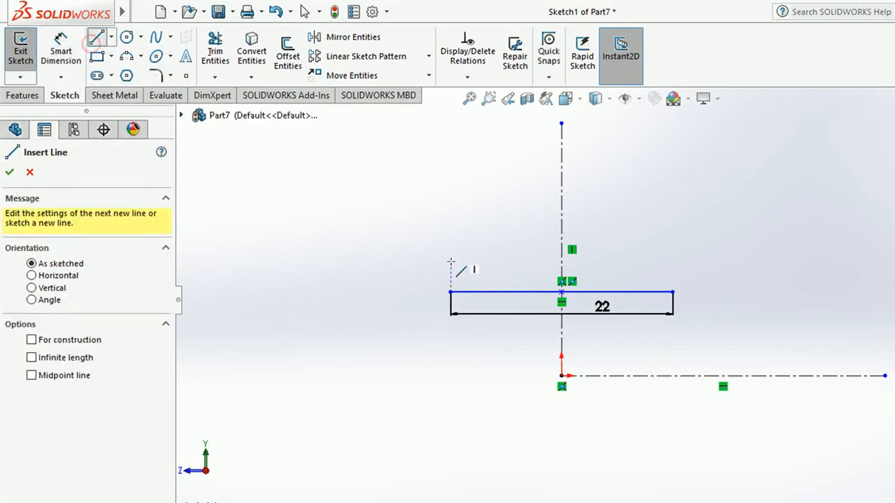
click(450, 291)
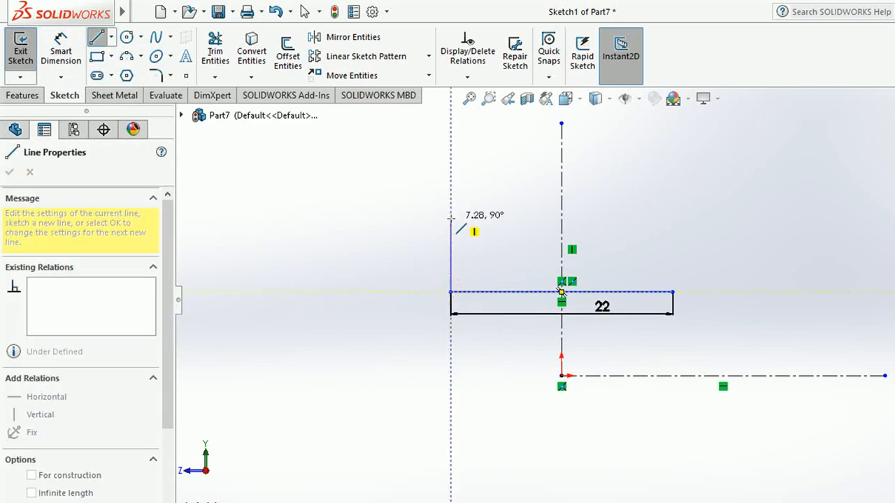
click(451, 226)
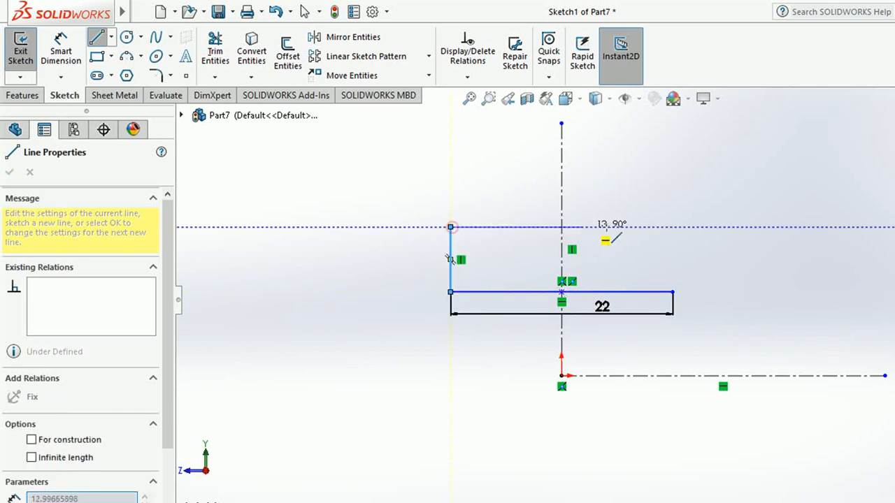
click(672, 226)
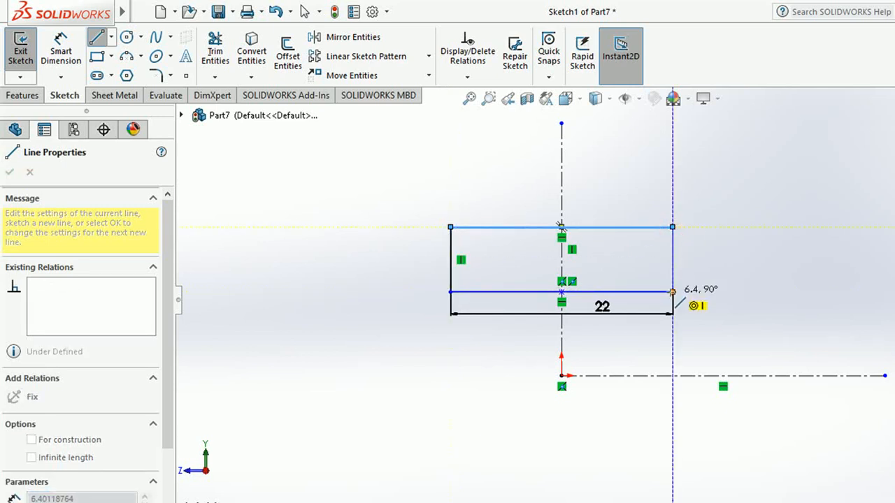
click(672, 291)
key(Escape)
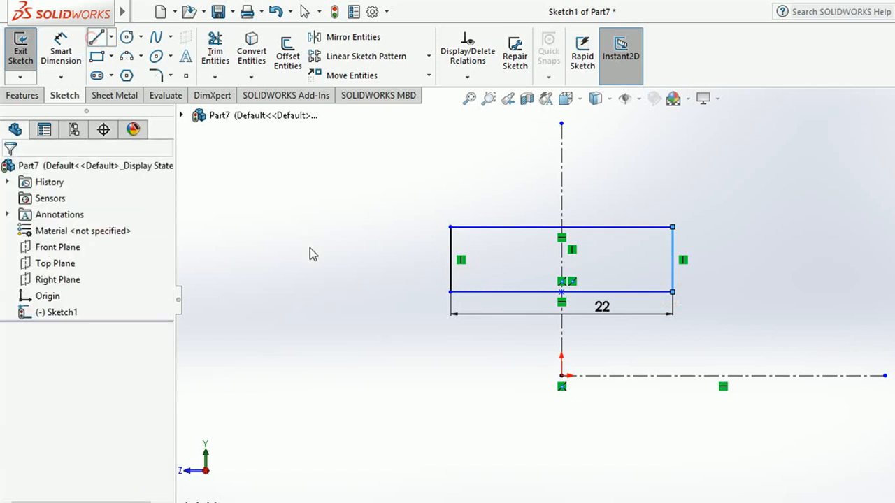
click(324, 316)
Step: Sketch a tall, narrow upright on the rectangle's top edge with two vertical lines joined by a horizontal line, spanning the vertical centerline
scroll(517, 342, up, 3)
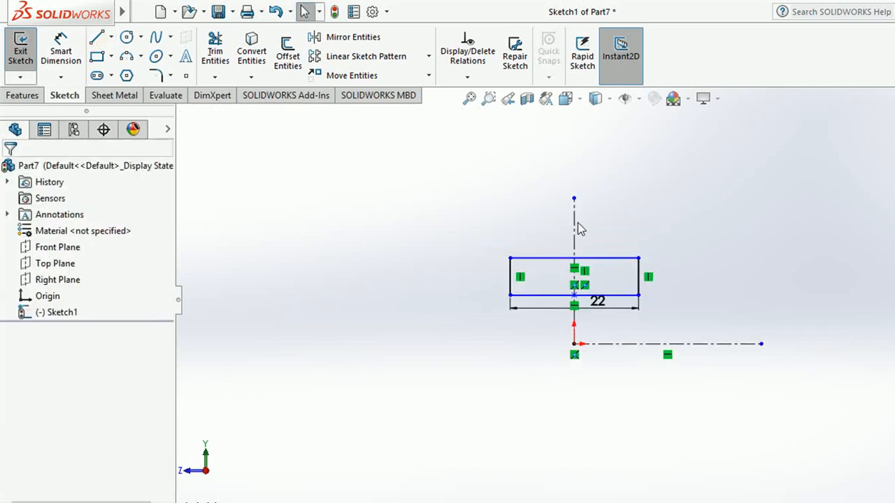
scroll(590, 204, up, 2)
scroll(577, 221, down, 3)
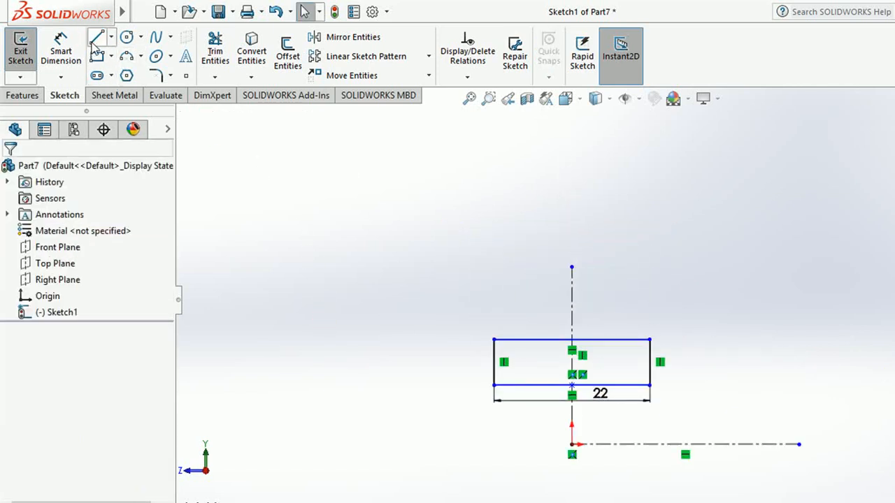
click(541, 339)
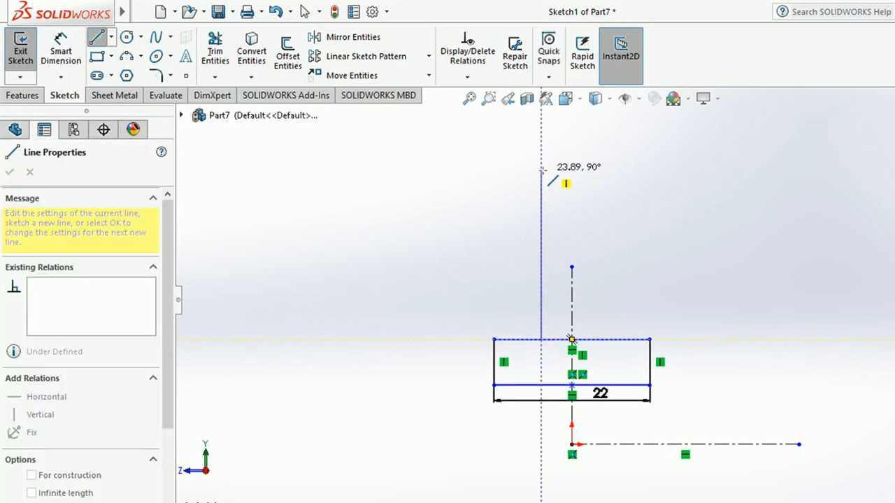
click(540, 142)
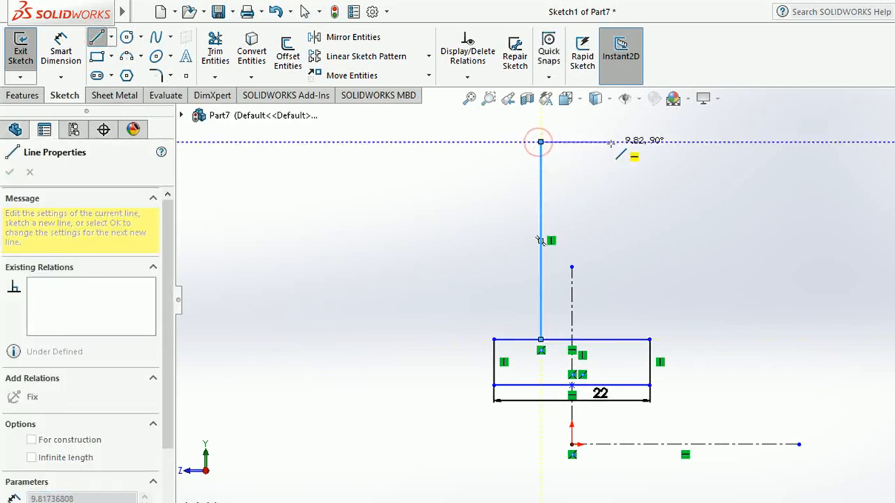
click(601, 142)
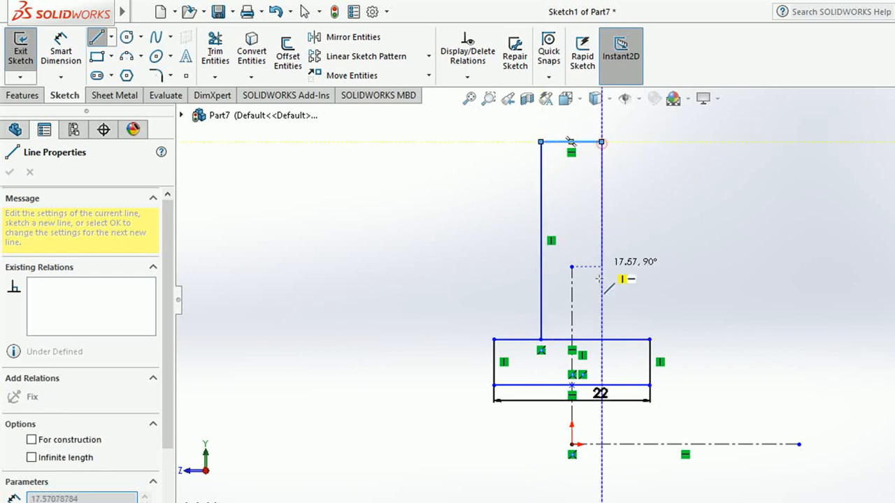
click(601, 339)
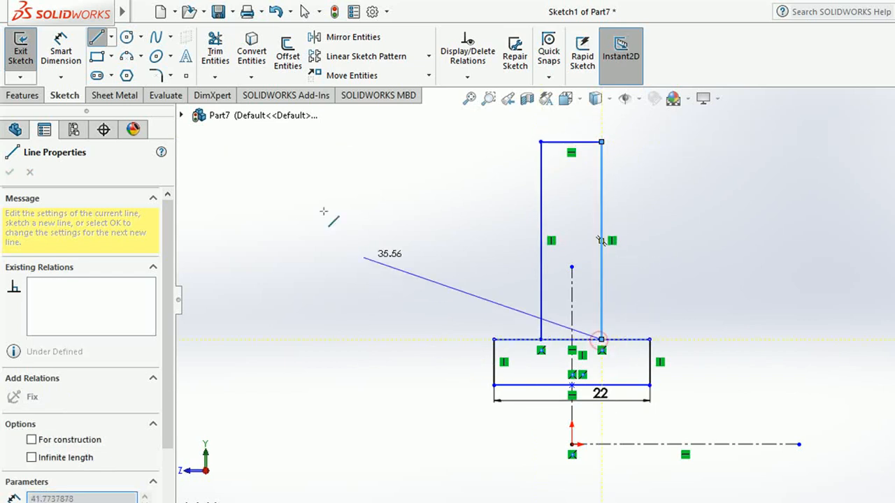
click(96, 39)
click(328, 300)
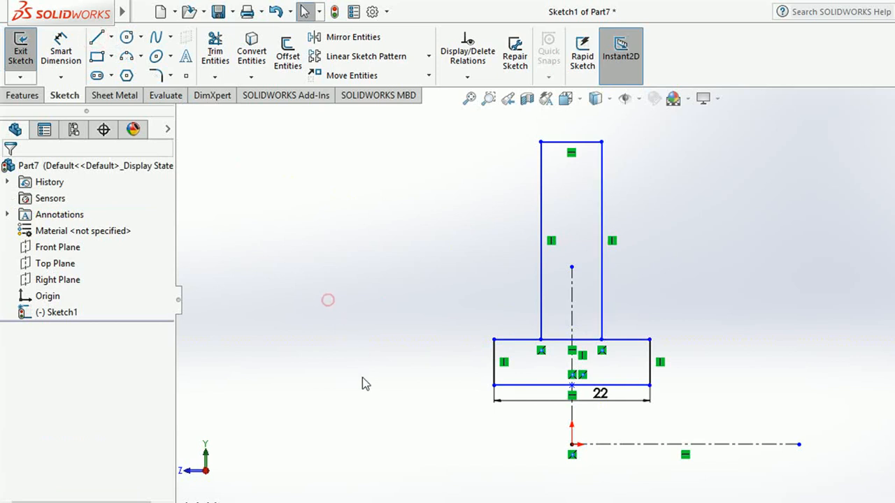
Step: Trim the segment of the base rectangle's top edge between the two vertical lines of the upright
click(216, 56)
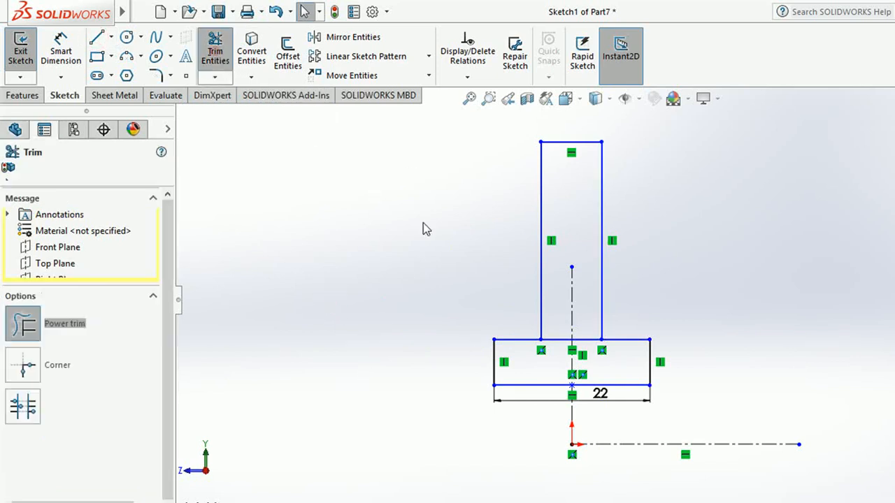
mouse_move(558, 342)
mouse_down()
mouse_move(590, 330)
mouse_move(586, 349)
mouse_up()
click(216, 52)
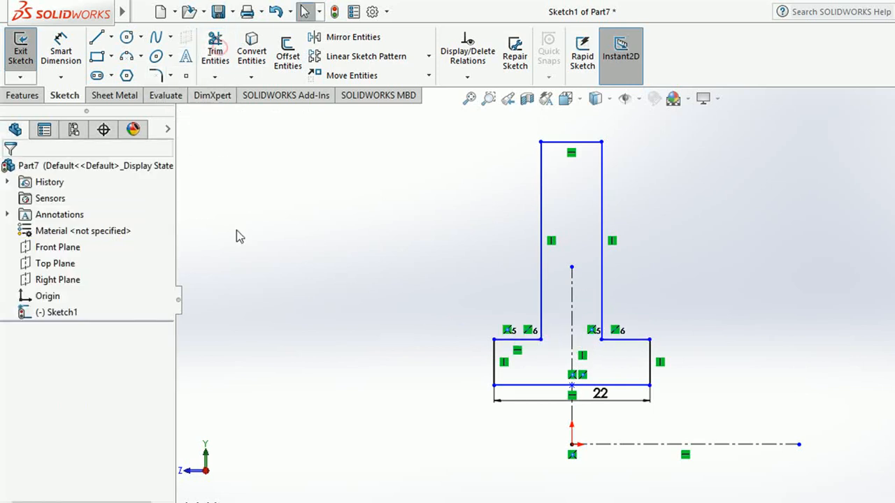
click(236, 230)
Step: Dimension the distance between the horizontal centerline and the base rectangle's bottom edge as 12.5 cm
click(61, 54)
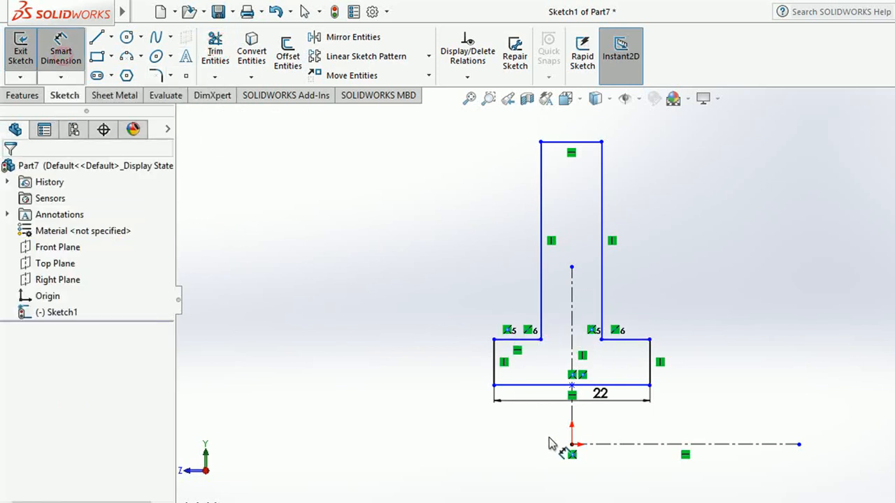
click(636, 445)
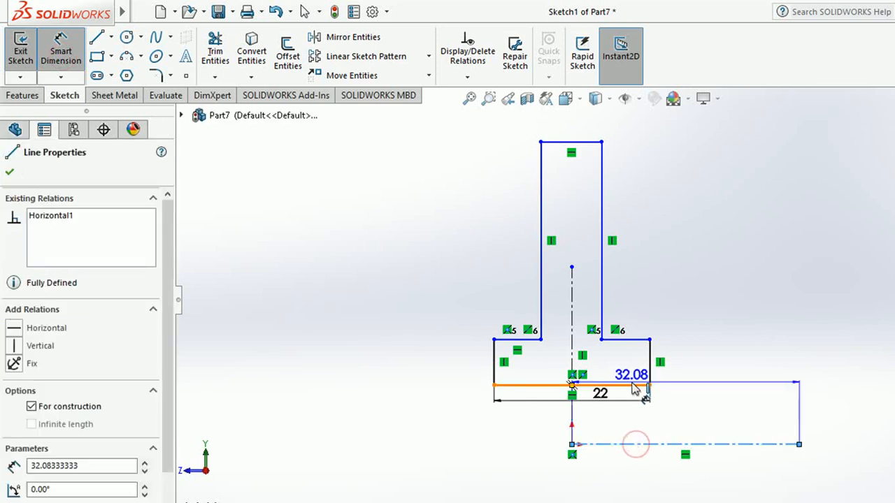
click(631, 383)
click(676, 408)
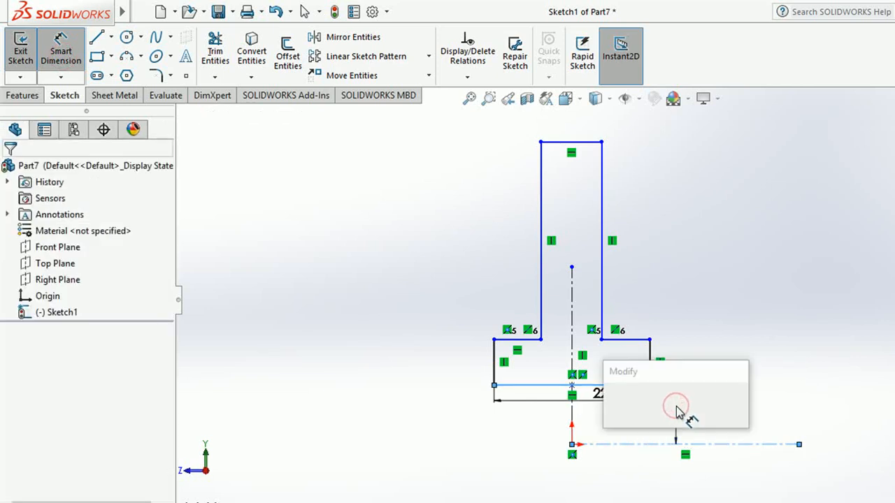
text(12.)
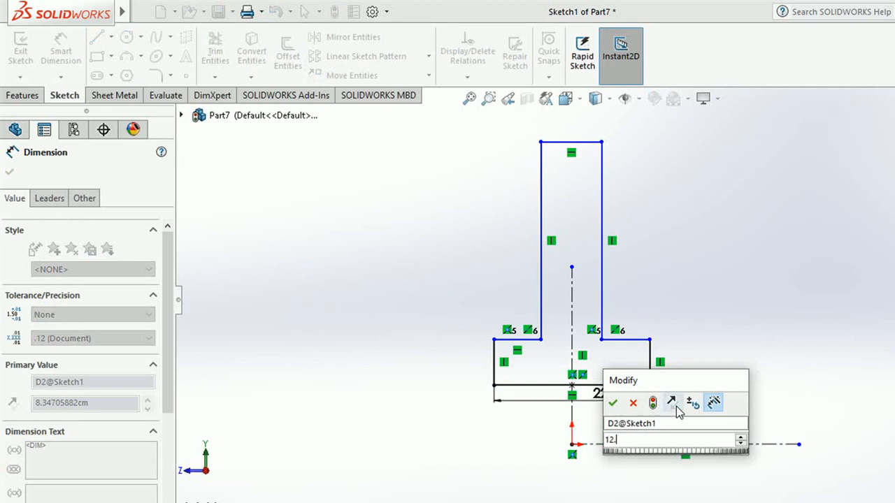
text(5)
click(613, 402)
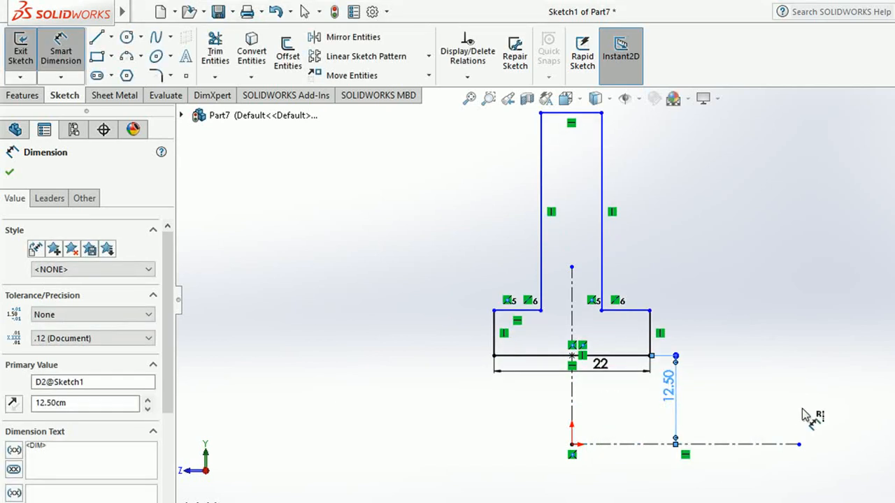
click(801, 411)
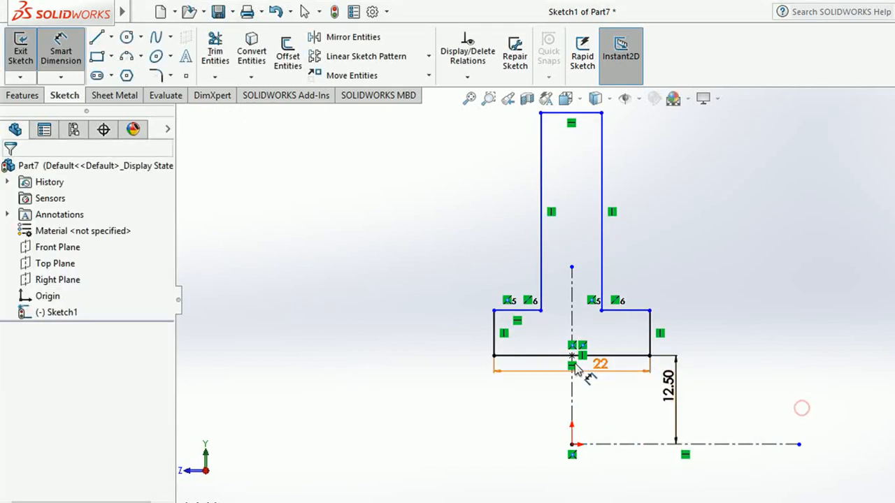
click(97, 42)
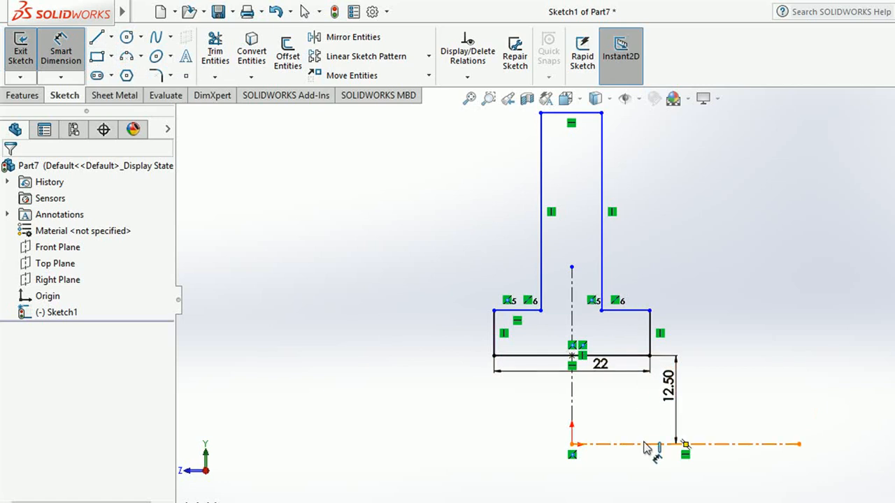
Step: Dimension the distance between the horizontal centerline and the base rectangle's top edge as 25 cm
click(636, 310)
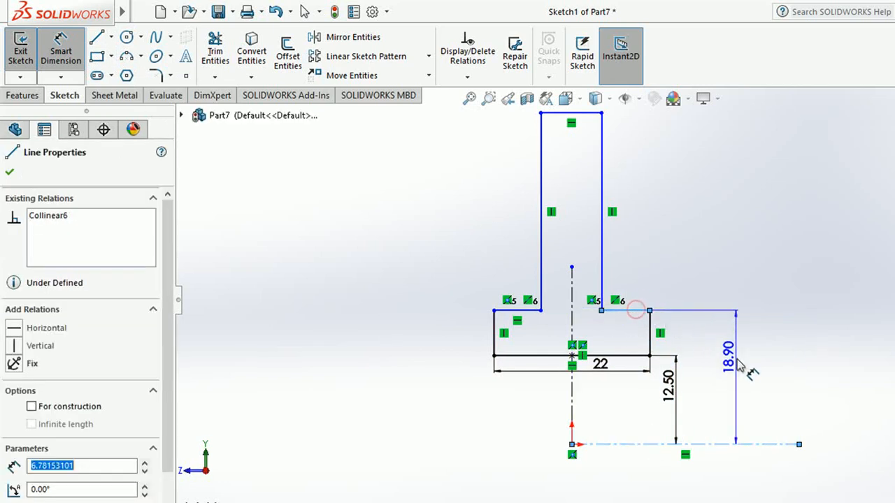
click(752, 372)
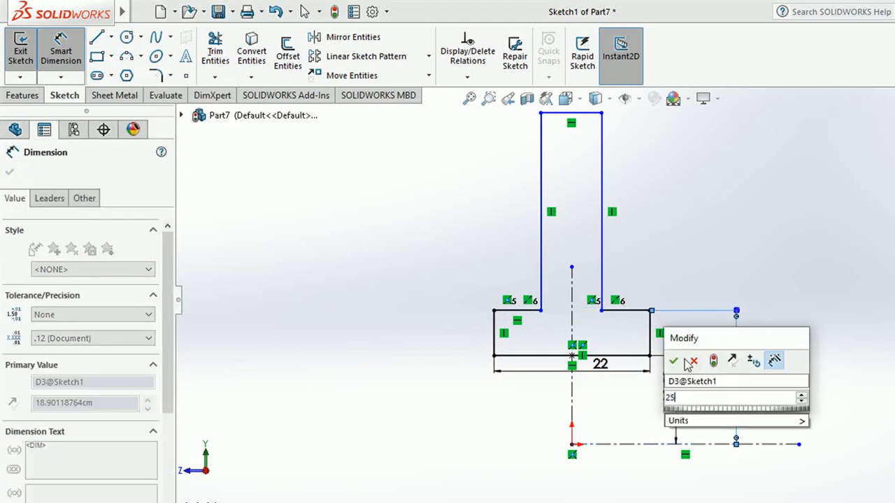
text(25)
click(677, 360)
click(794, 408)
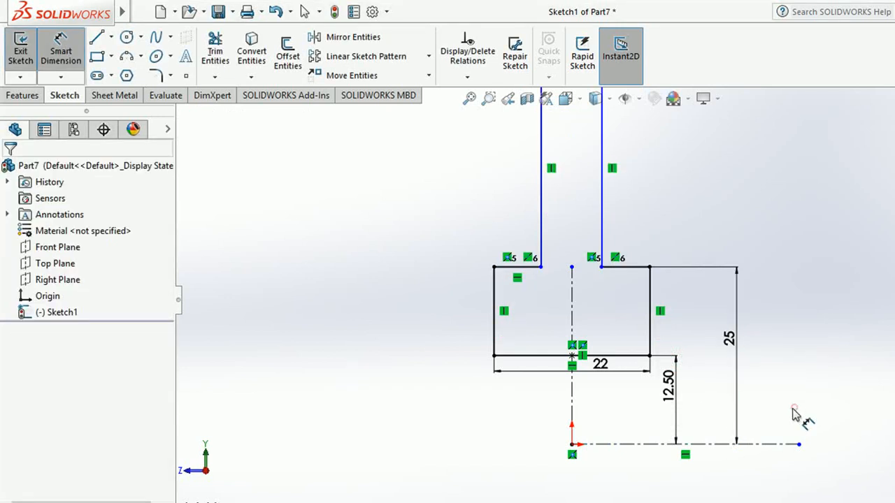
Step: Dimension the height of the upright's top edge above the horizontal centerline as 60 cm
scroll(787, 413, up, 3)
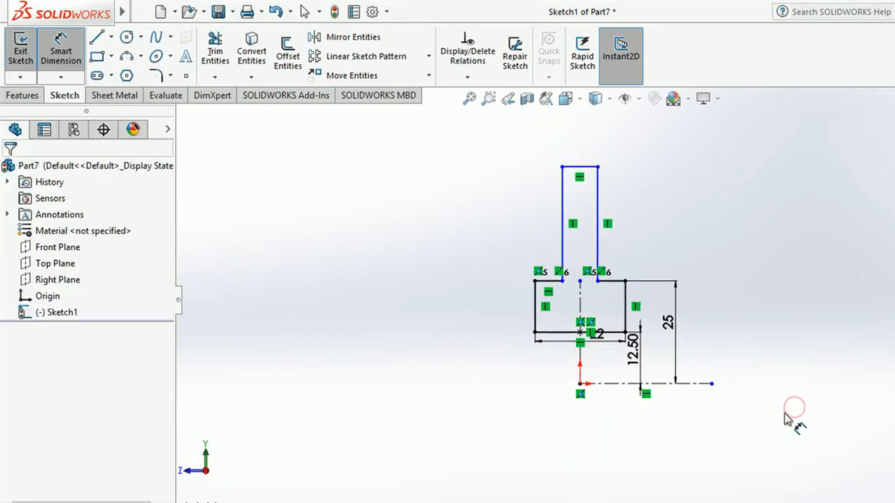
click(622, 382)
click(587, 168)
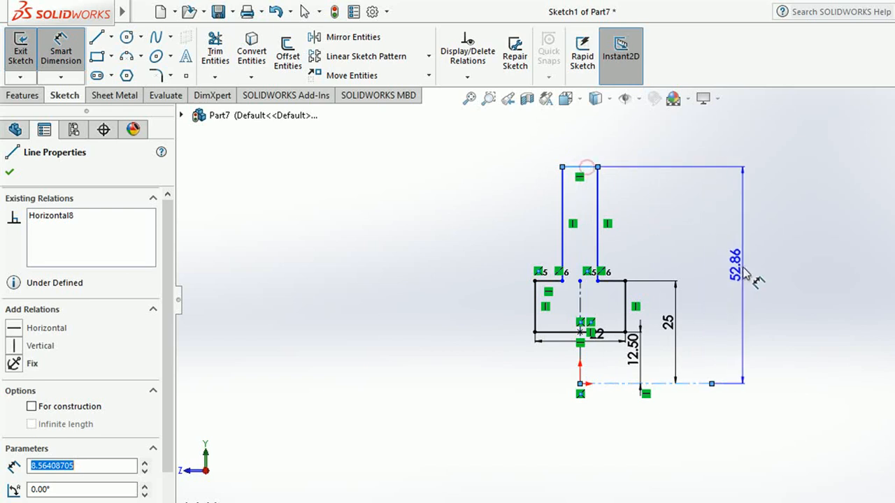
click(711, 276)
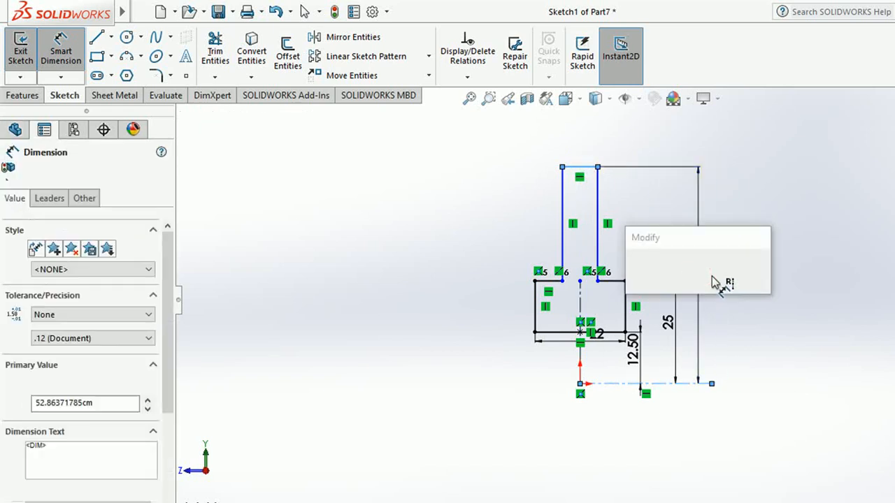
text(60)
click(635, 269)
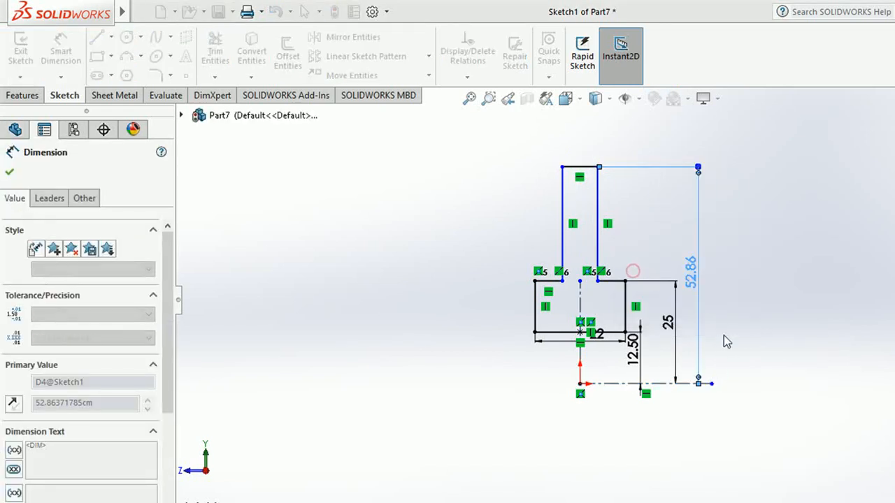
click(756, 362)
scroll(579, 330, up, 1)
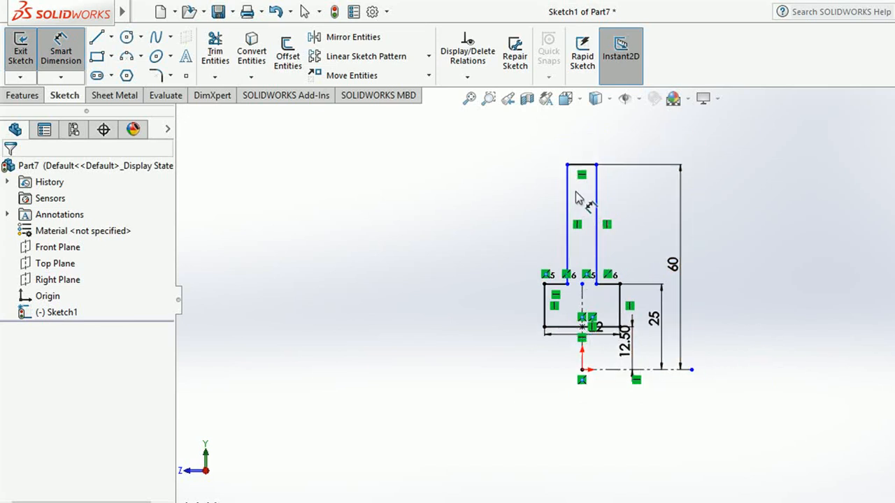
scroll(576, 192, down, 2)
key(Escape)
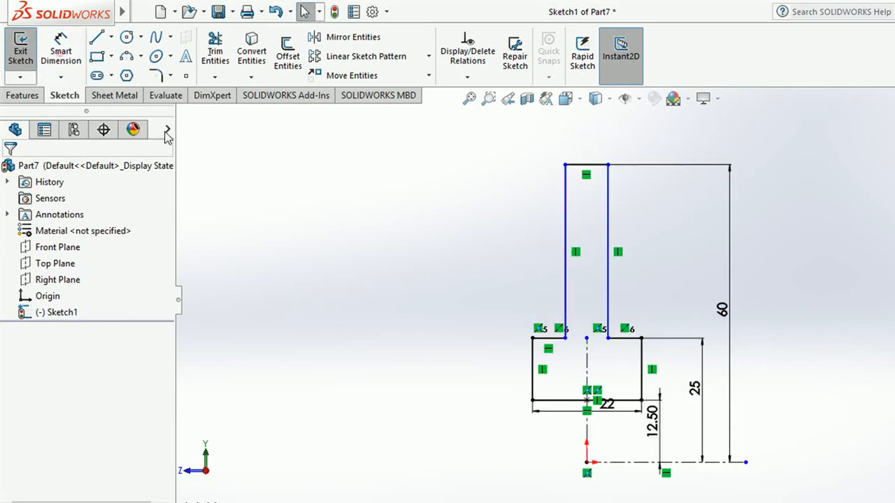
Step: Make the two vertical sides of the base rectangle symmetric about the vertical centerline
click(534, 381)
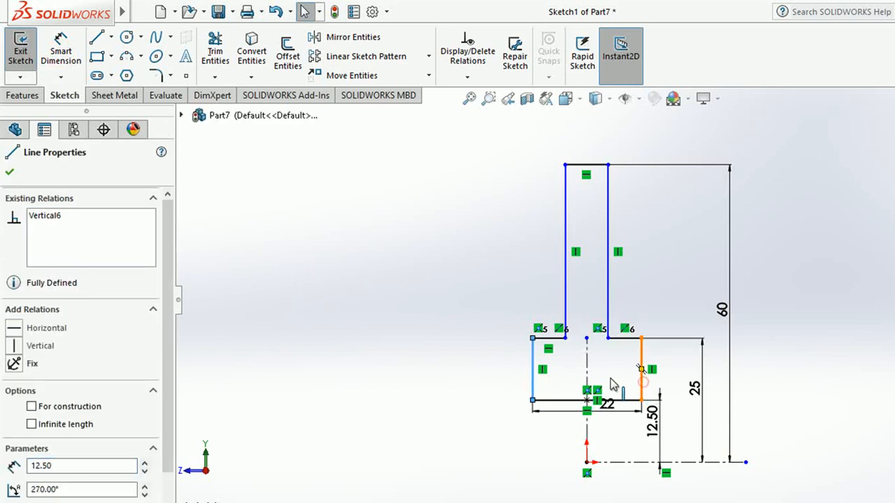
ctrl+click(643, 382)
ctrl+click(587, 366)
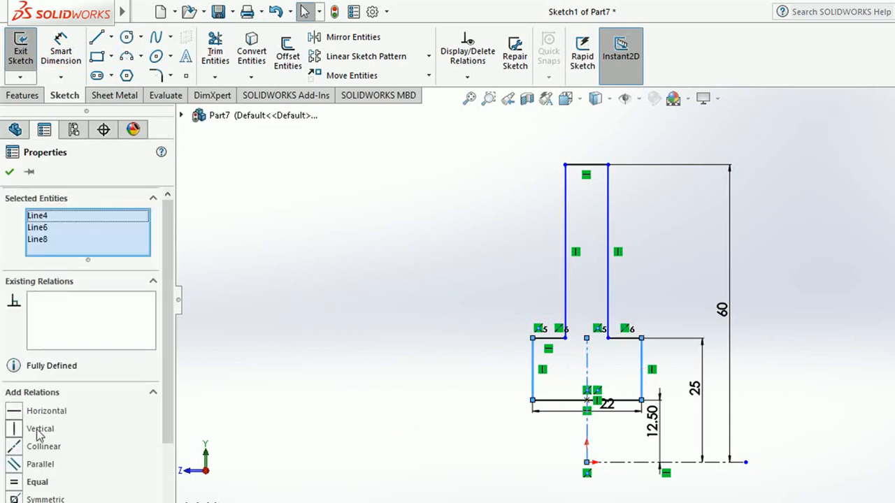
scroll(175, 412, down, 3)
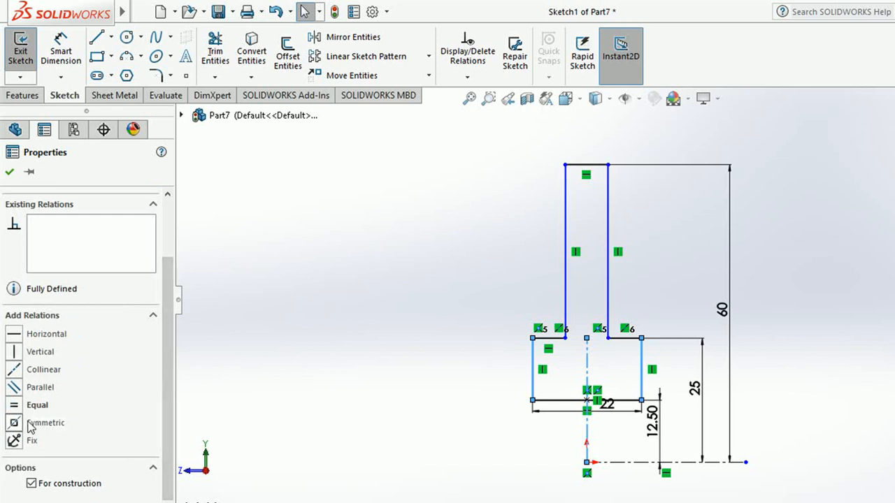
click(13, 423)
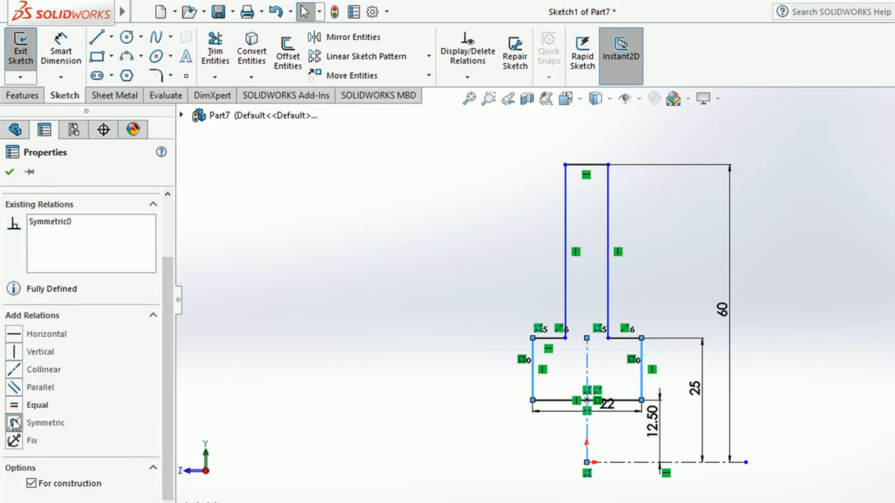
click(11, 171)
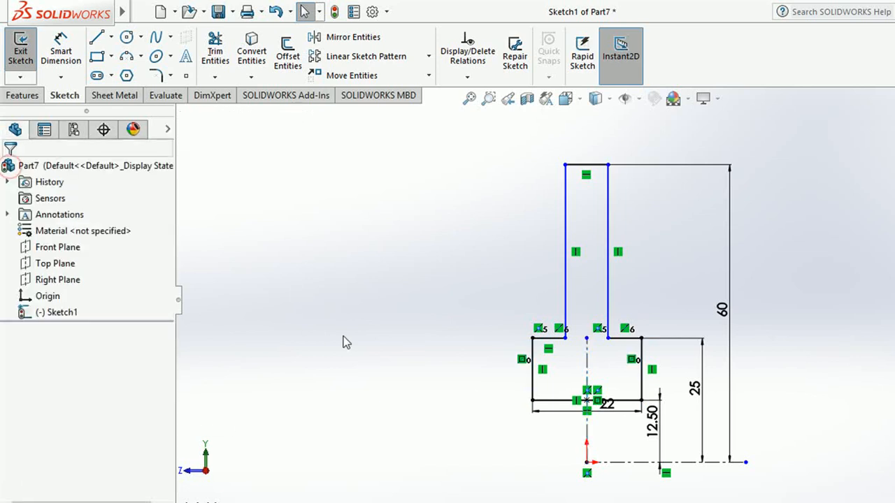
Step: Make the two vertical lines of the upright symmetric about the vertical centerline
click(565, 297)
ctrl+click(607, 293)
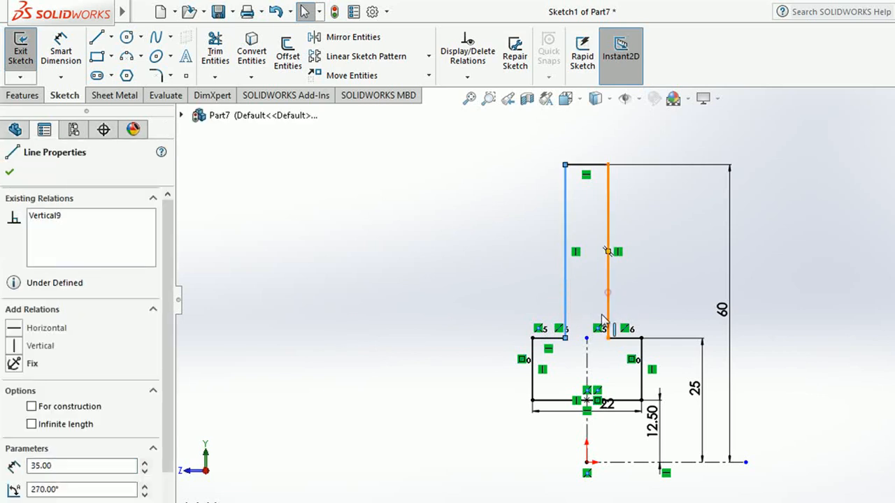
ctrl+click(585, 366)
drag(171, 398, 170, 455)
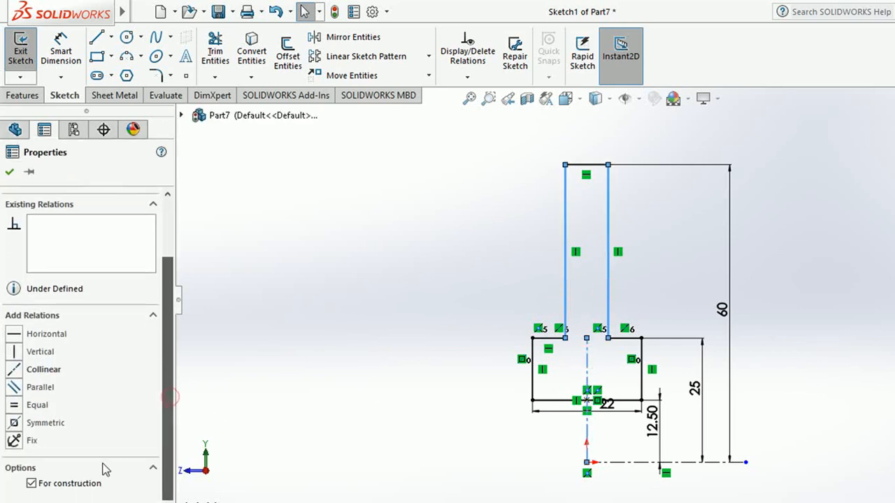
click(49, 423)
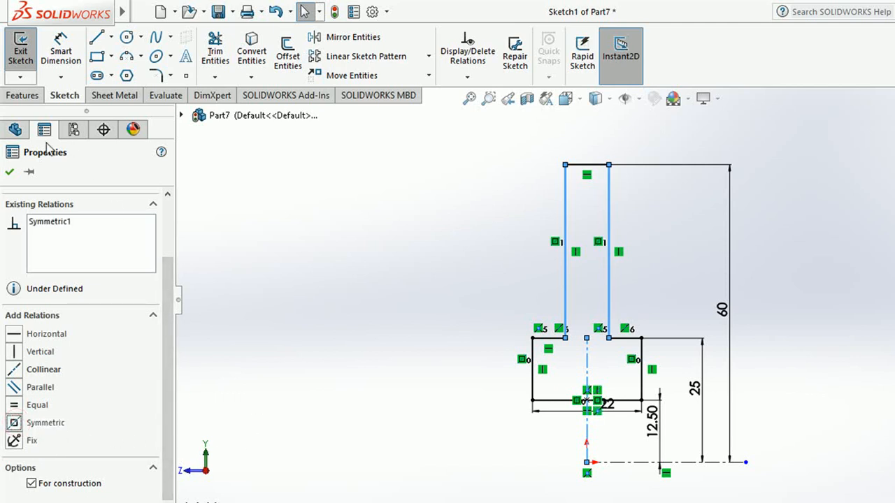
click(13, 171)
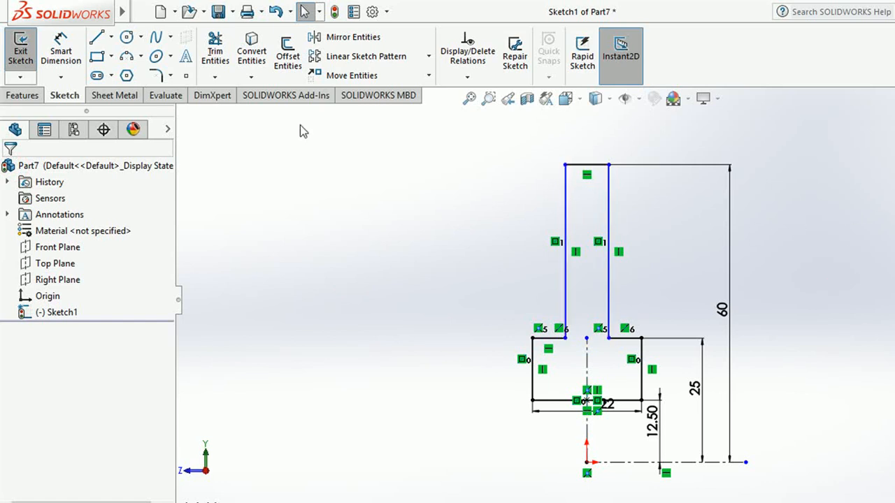
Step: Dimension the width of the upright's top edge as 10 cm
click(61, 51)
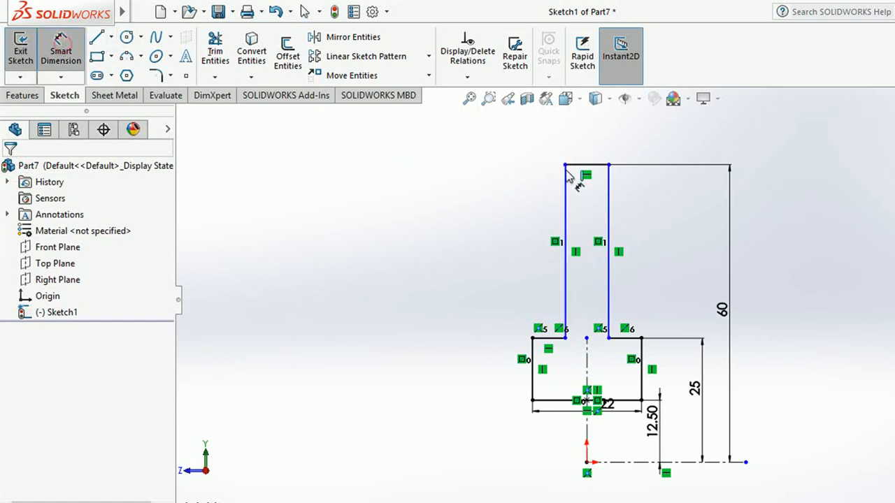
click(601, 156)
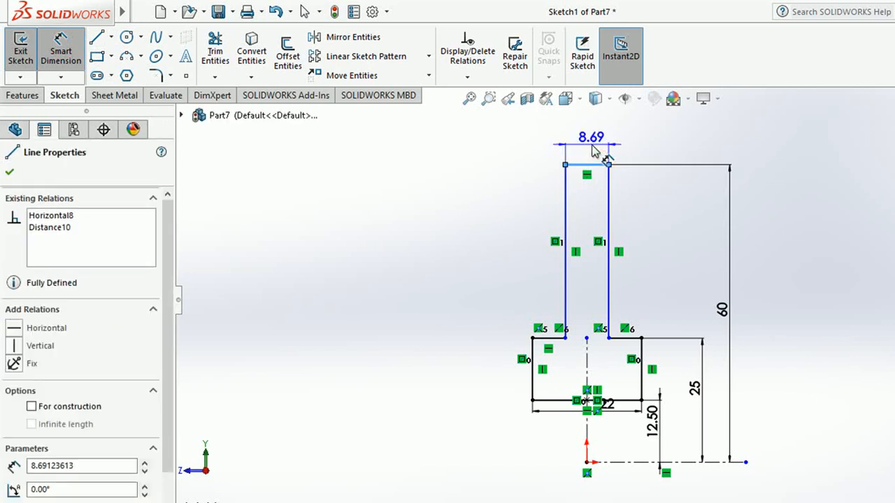
click(592, 150)
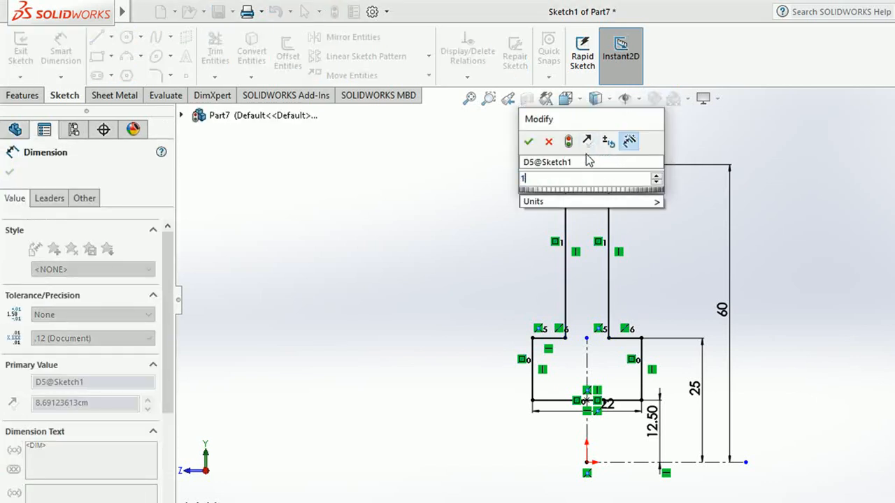
text(10)
click(529, 143)
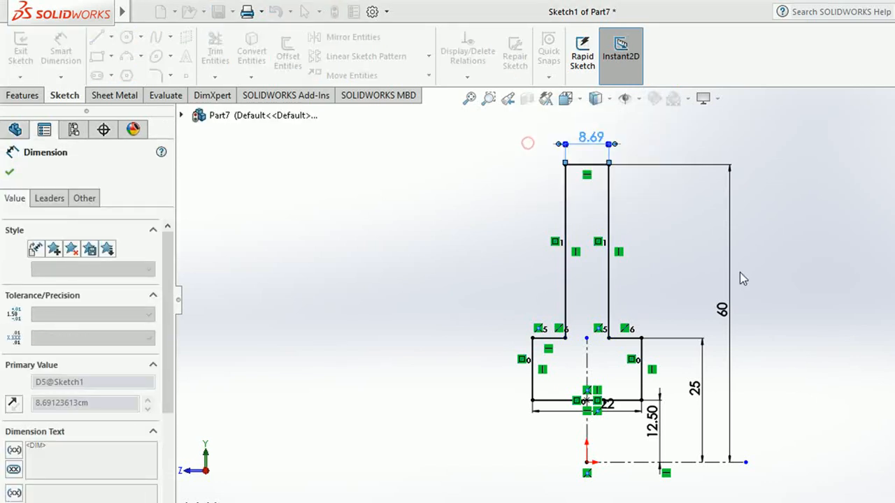
click(820, 362)
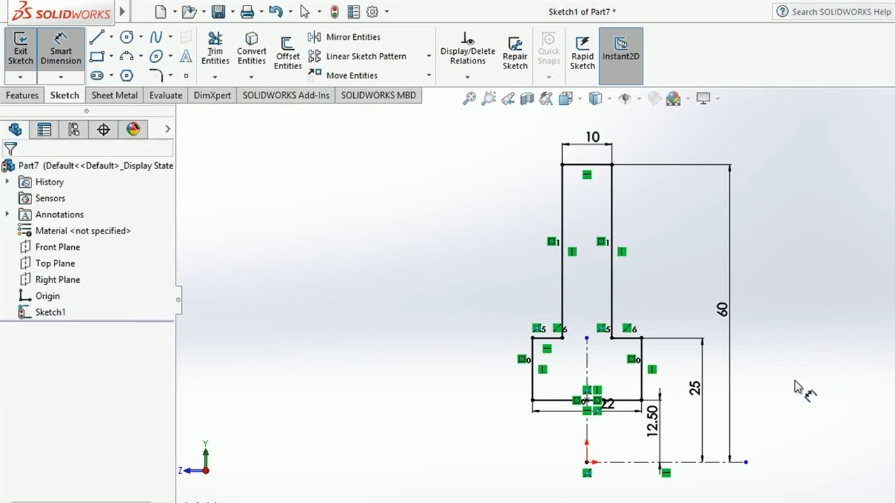
click(61, 50)
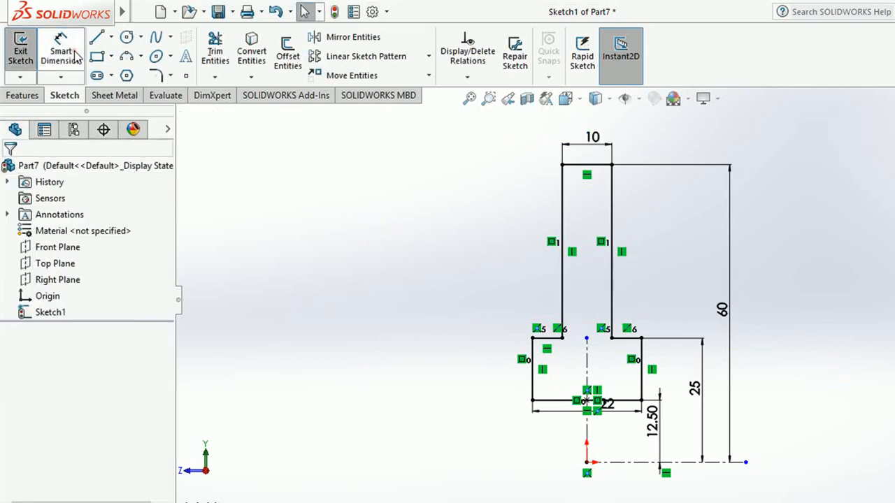
Step: Exit the sketch and revolve the profile 360 degrees about the horizontal centerline with Revolved Boss/Base
click(10, 58)
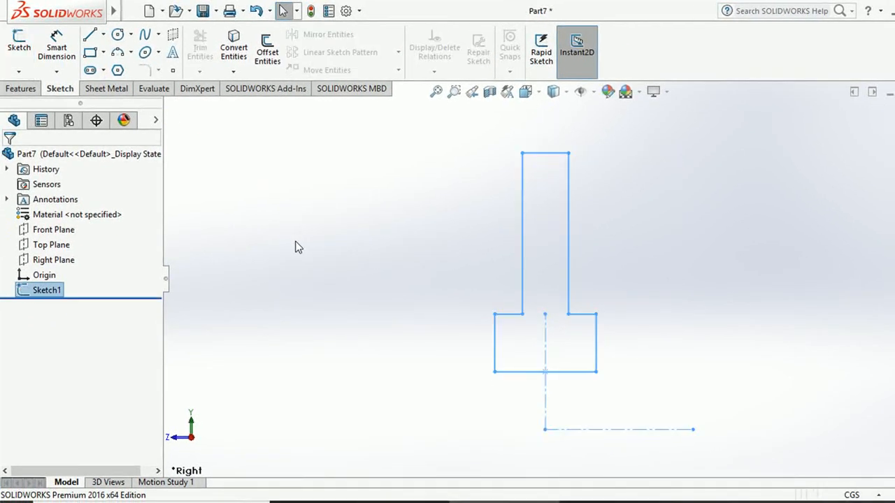
click(20, 89)
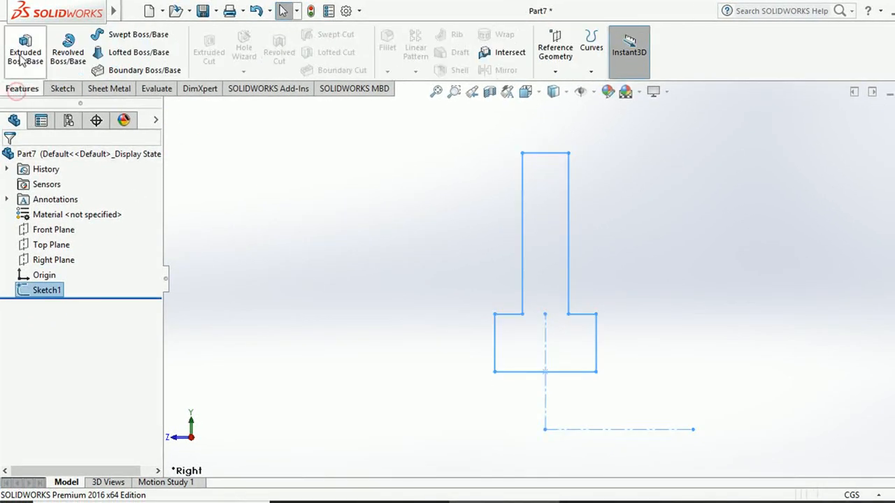
click(69, 49)
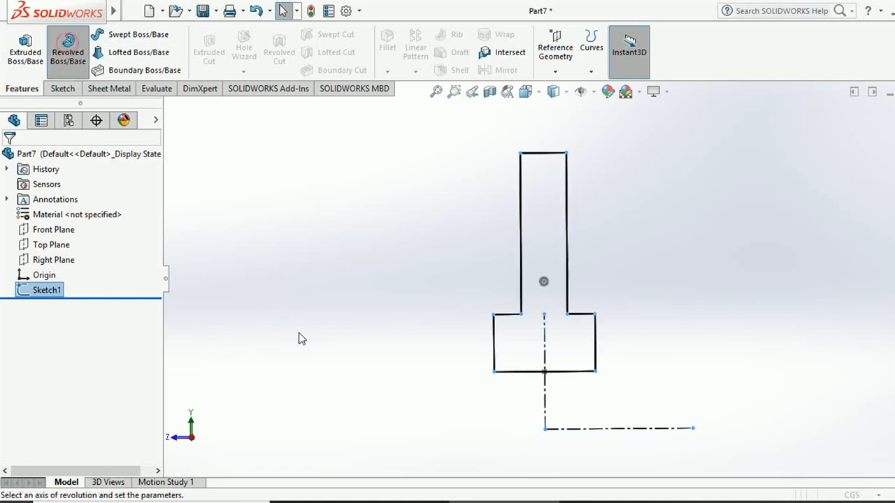
click(574, 390)
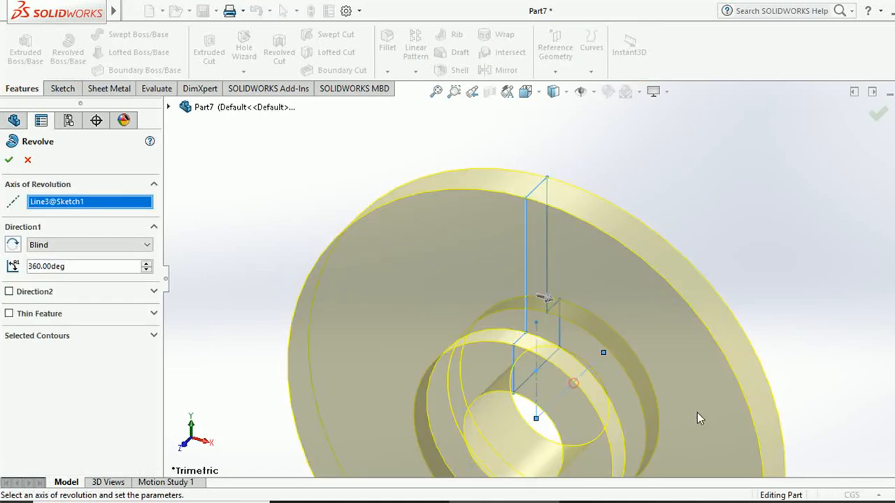
scroll(702, 399, up, 5)
scroll(553, 408, down, 2)
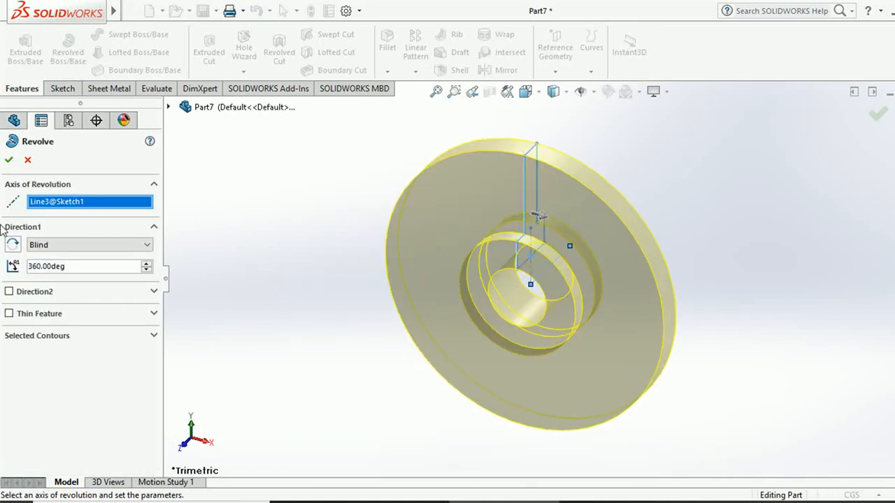
click(8, 162)
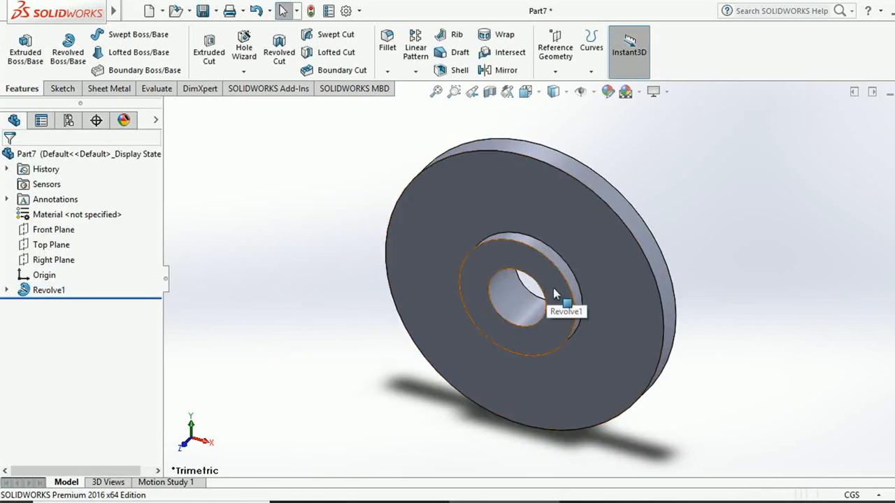
Step: Start a new sketch on the disc's large front face around the hub and view it face-on
click(603, 262)
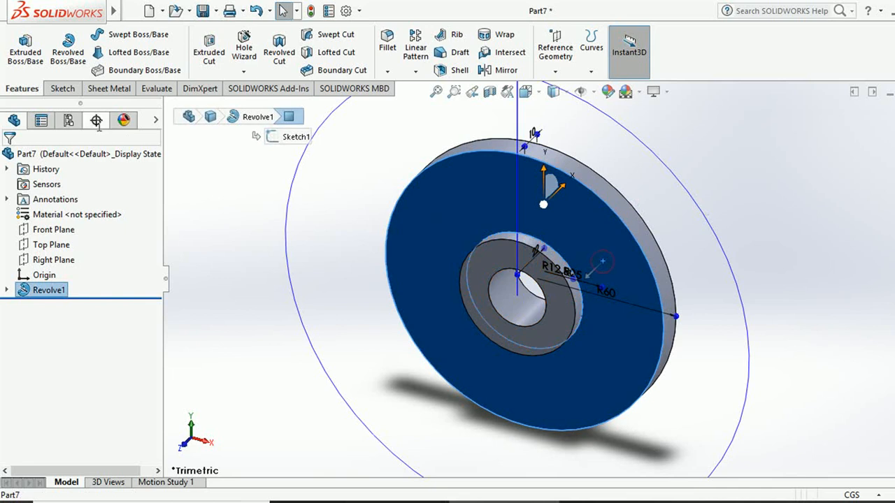
click(60, 90)
click(19, 44)
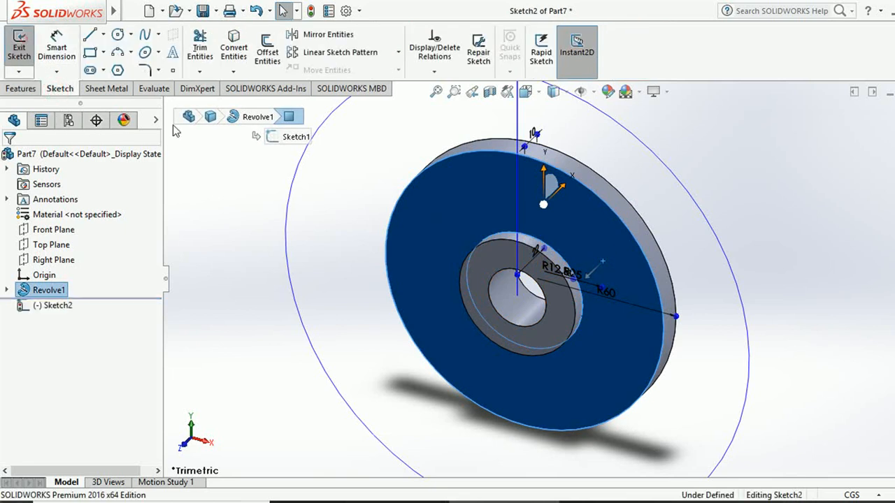
key(ctrl+8)
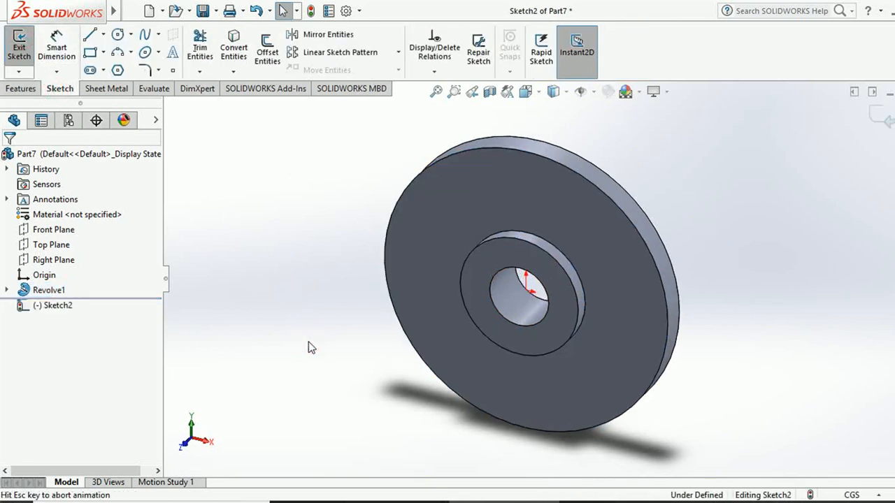
scroll(584, 182, down, 2)
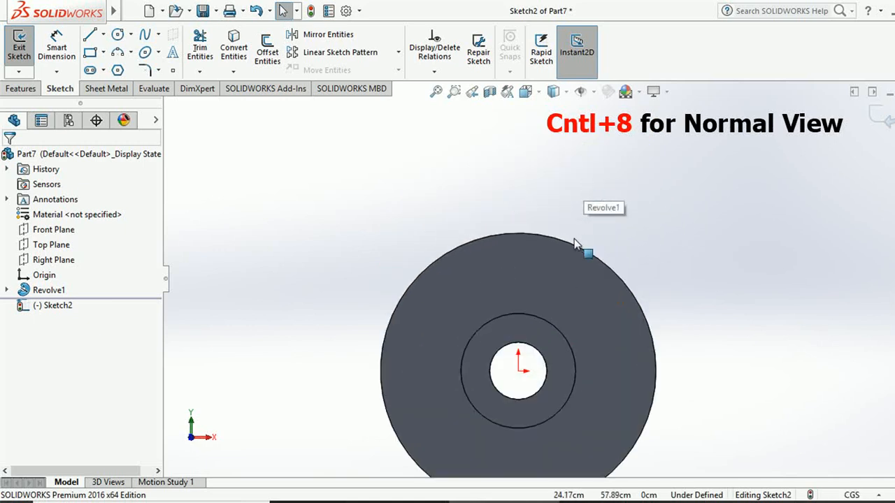
scroll(551, 324, up, 2)
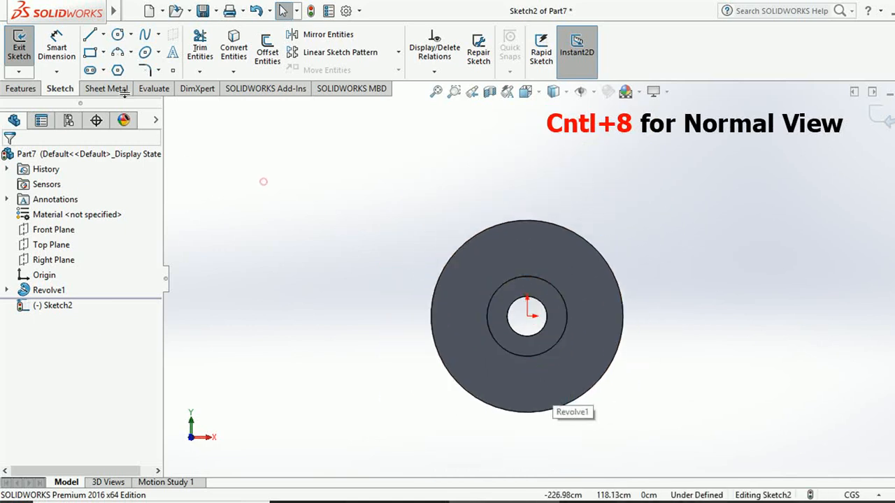
Step: Sketch a circle centred on the origin, about 136 cm in diameter, around the disc
click(117, 35)
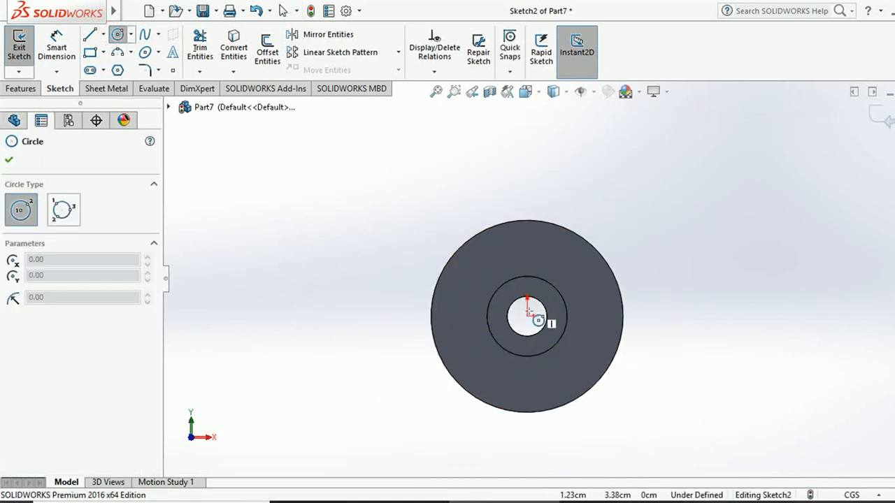
click(116, 35)
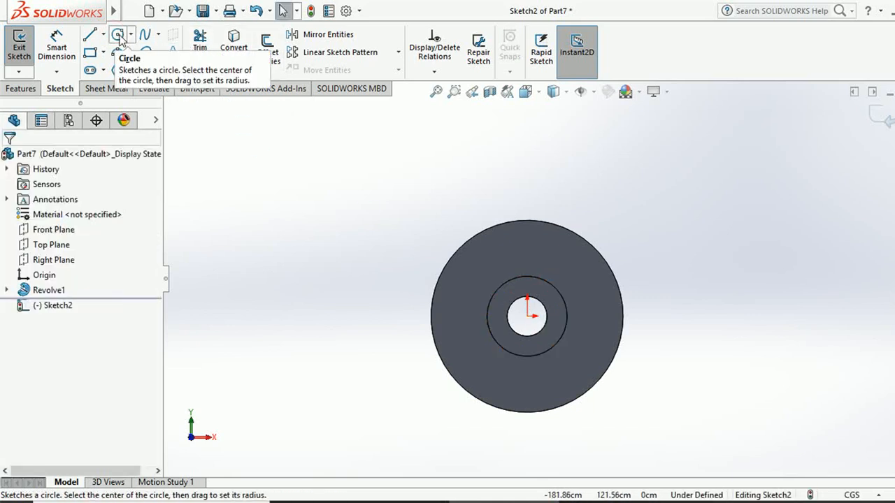
click(118, 35)
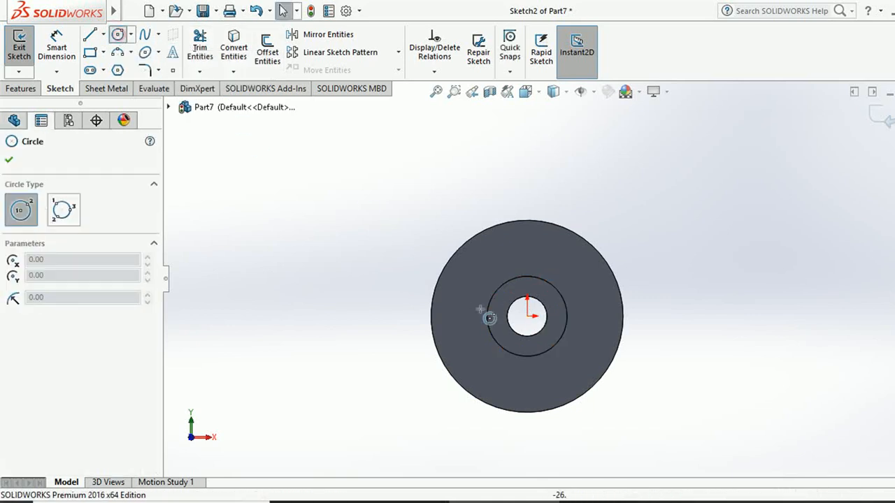
click(527, 316)
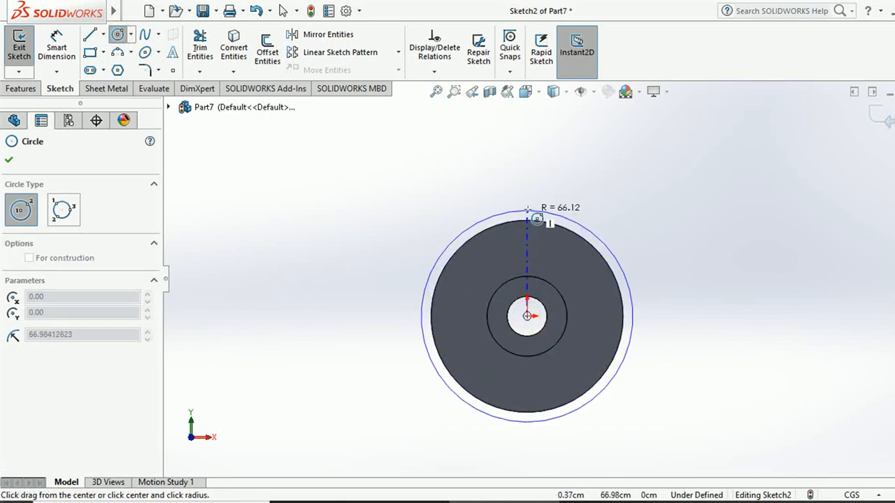
click(533, 209)
Step: Dimension the circle's diameter as 120 cm
click(60, 49)
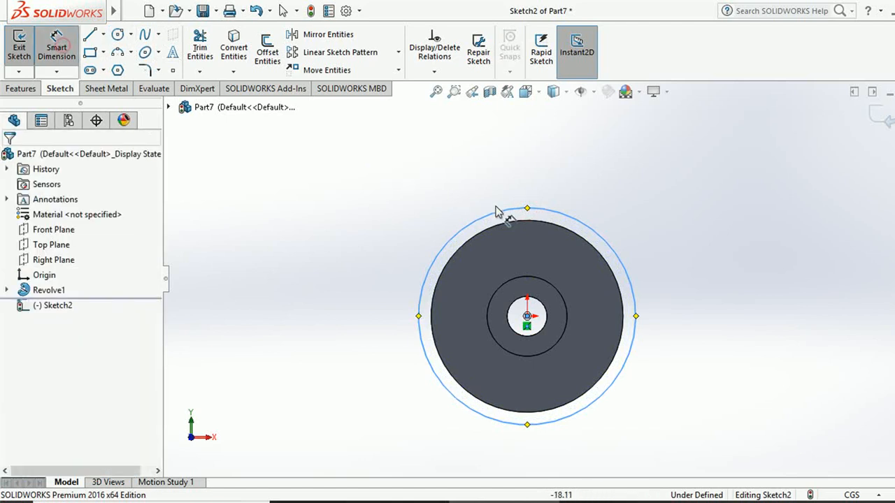
click(664, 285)
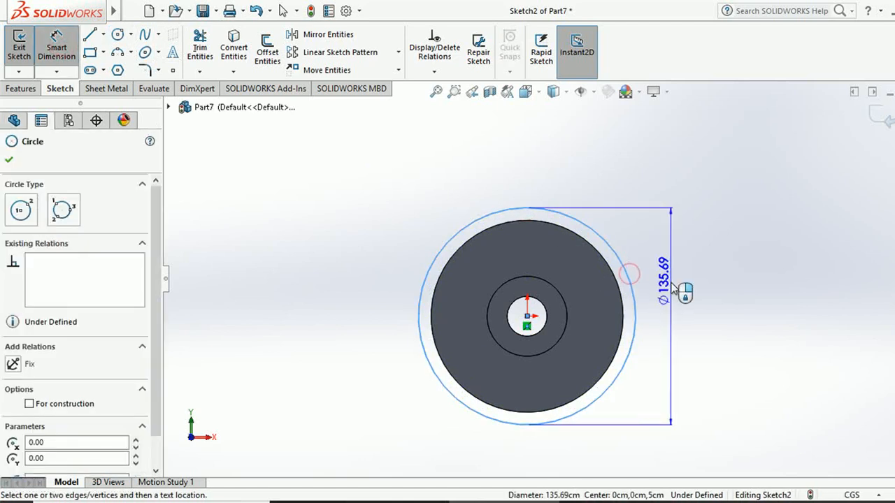
click(679, 289)
text(120)
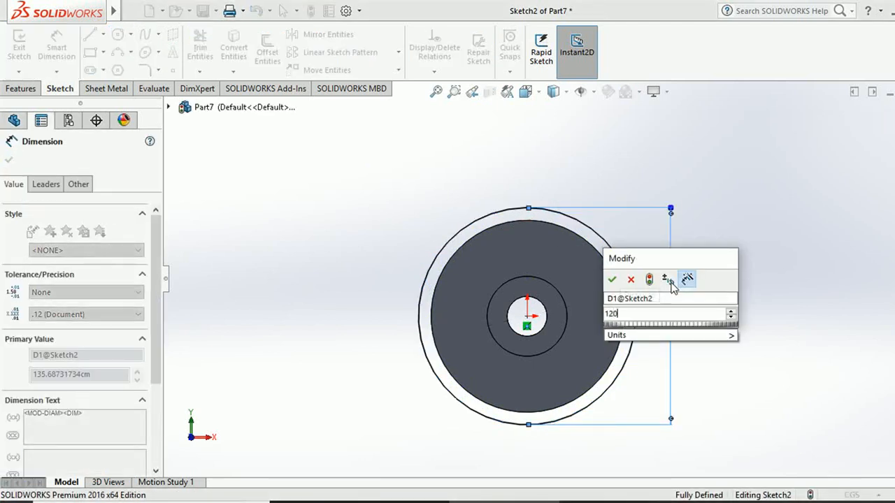
key(Return)
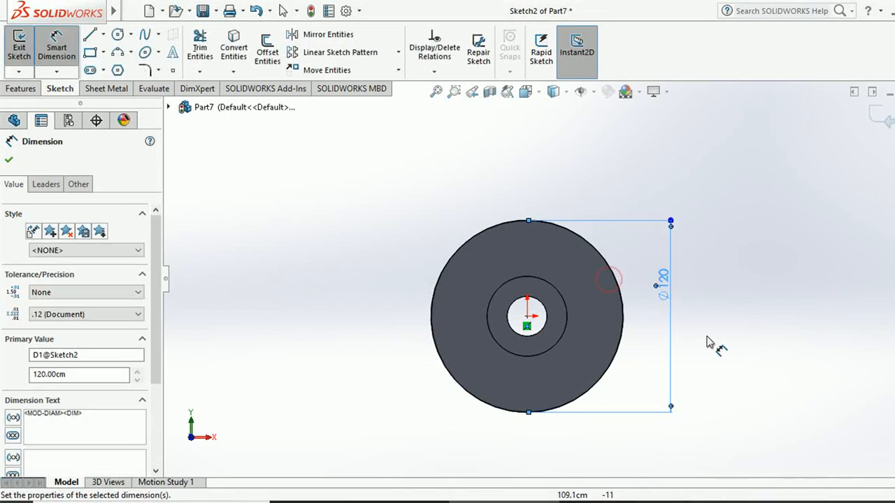
click(717, 338)
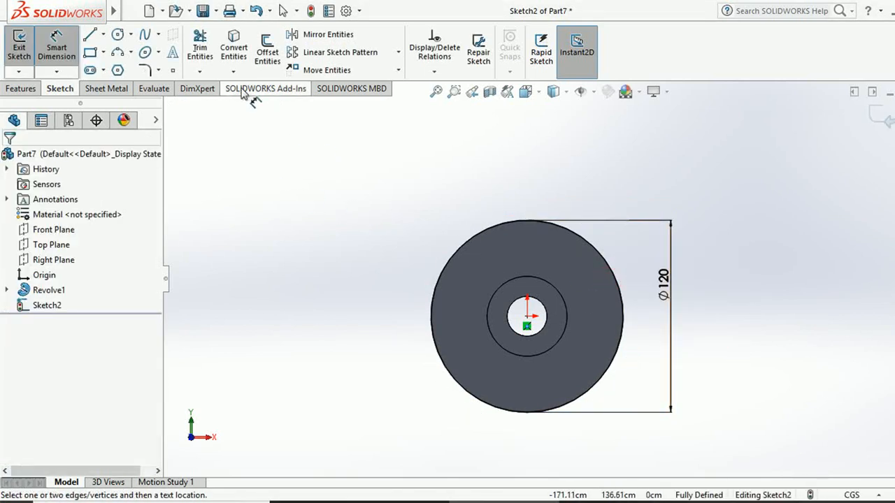
Step: Sketch a vertical line about 9.4 cm down from the circle's top point, continued by a slanted line about 30 cm long rising outside the circle
click(89, 35)
scroll(544, 244, down, 3)
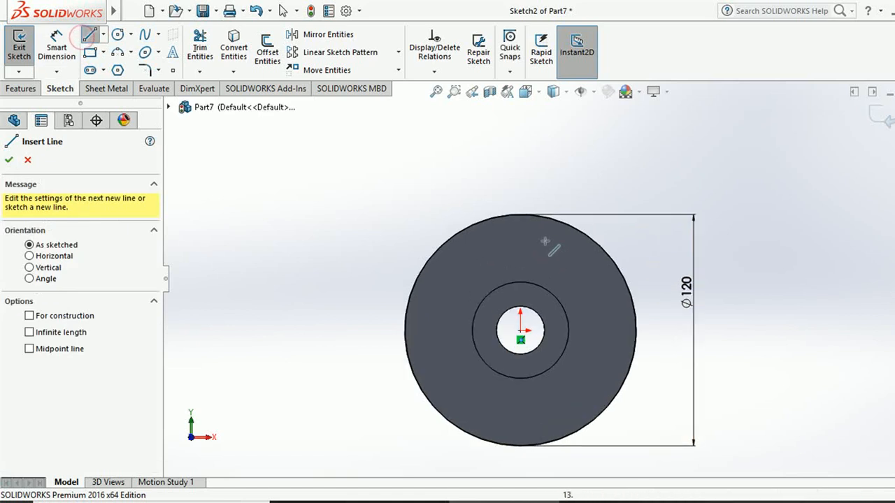
click(507, 205)
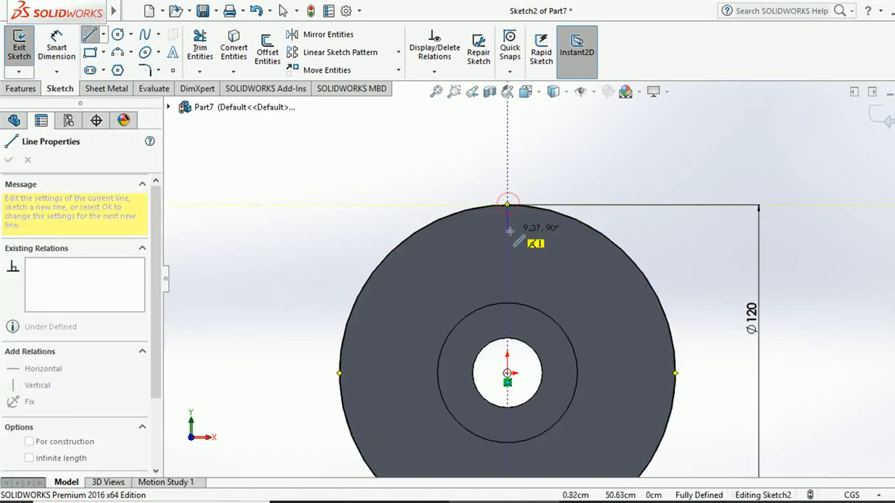
click(507, 229)
click(580, 190)
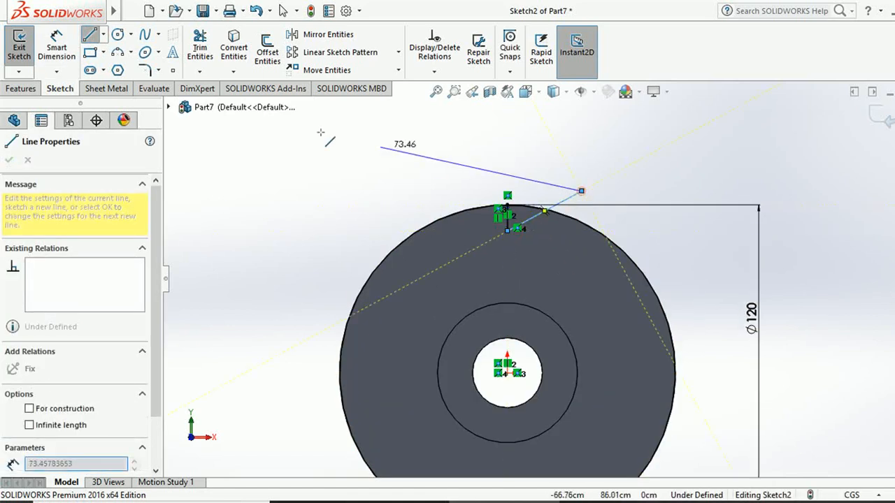
click(89, 35)
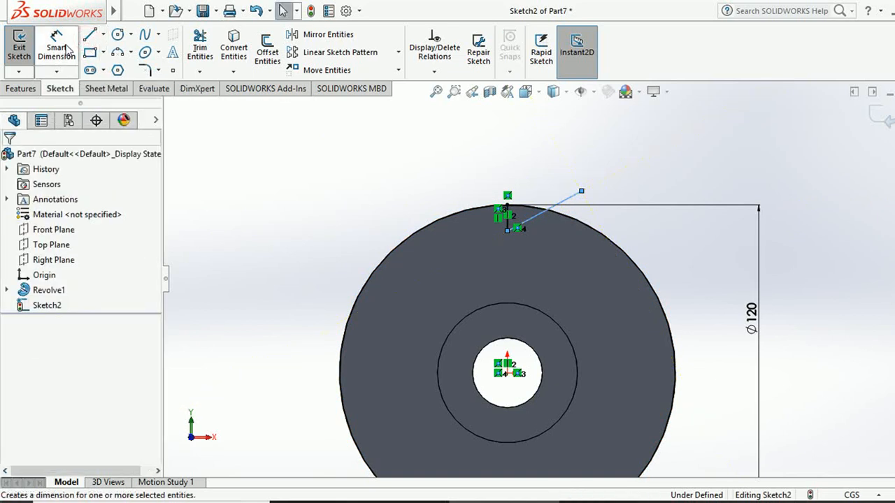
click(56, 44)
click(522, 221)
scroll(522, 219, down, 2)
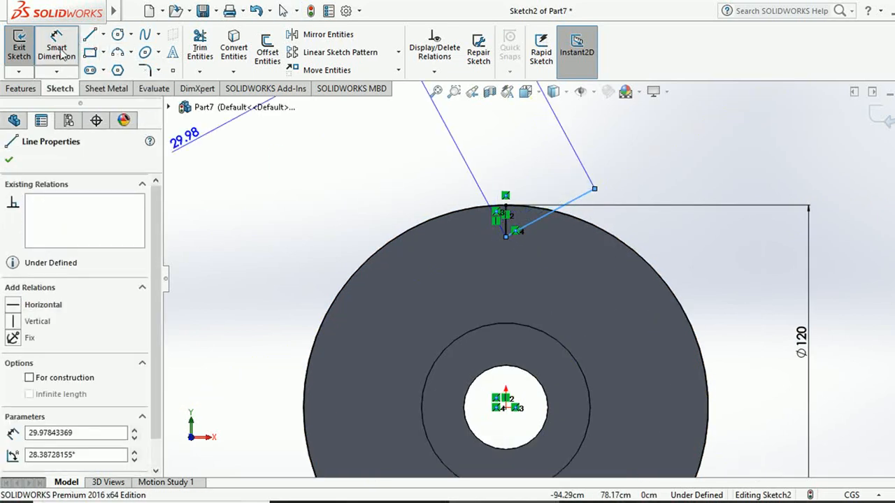
key(Escape)
click(422, 171)
Step: Dimension the short vertical line's length as 8 cm
click(50, 38)
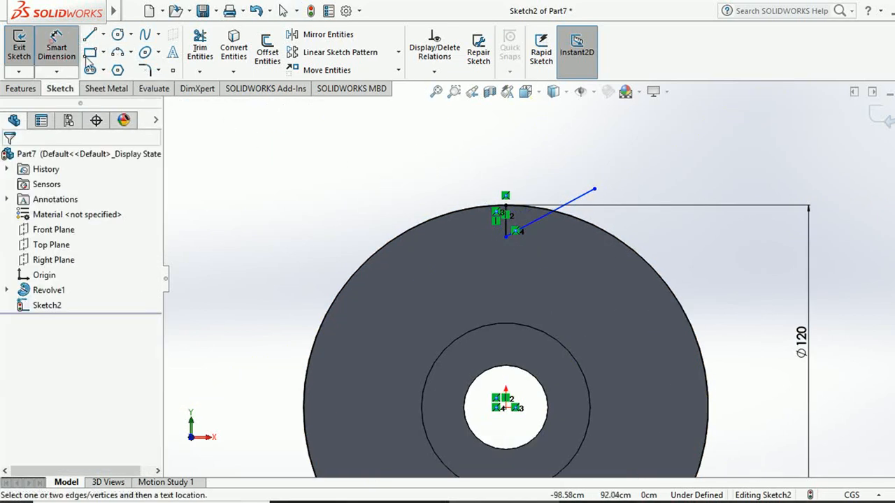
scroll(485, 226, down, 2)
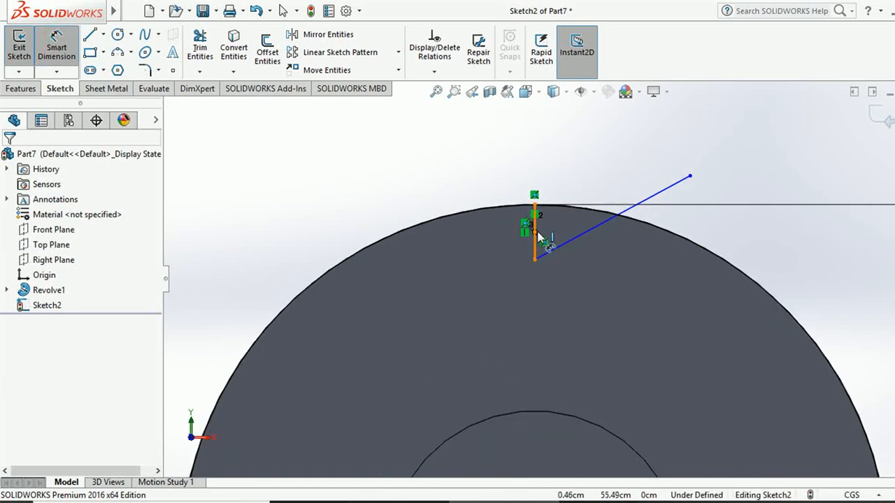
click(532, 244)
click(514, 246)
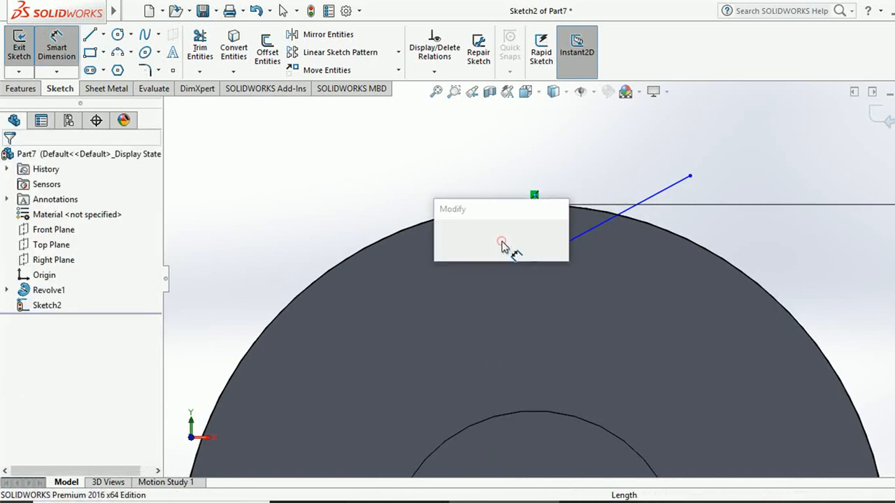
text(8)
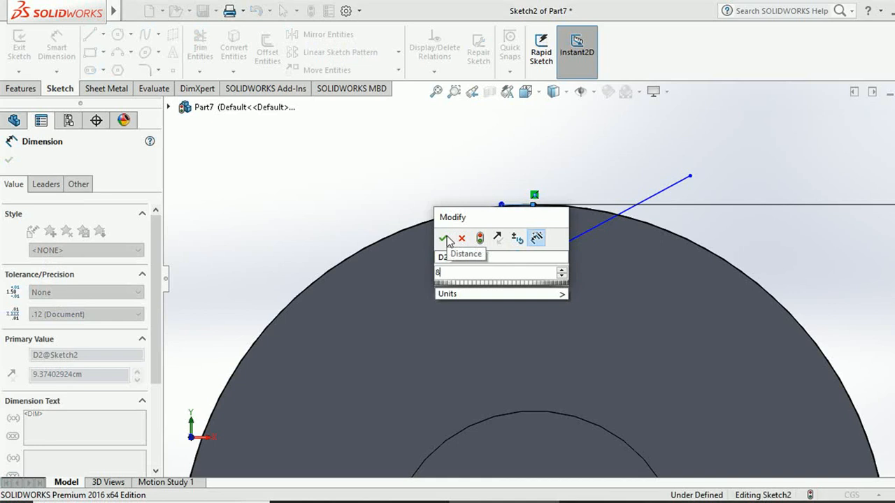
click(444, 239)
click(414, 180)
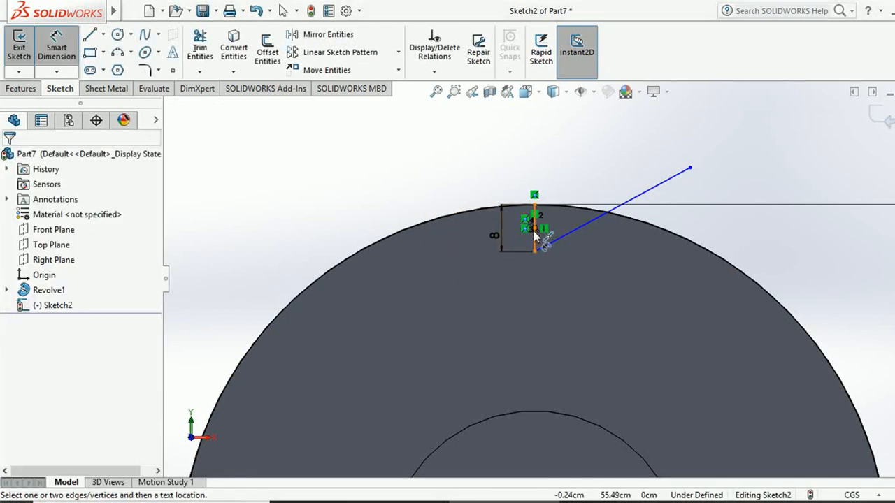
Step: Dimension the angle between the vertical line and the slanted line as 70 degrees
click(535, 241)
click(569, 231)
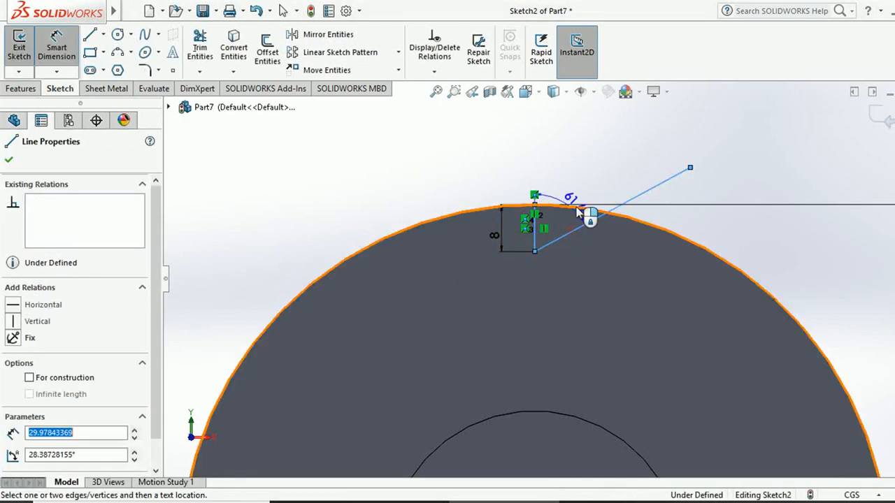
click(589, 182)
text(70)
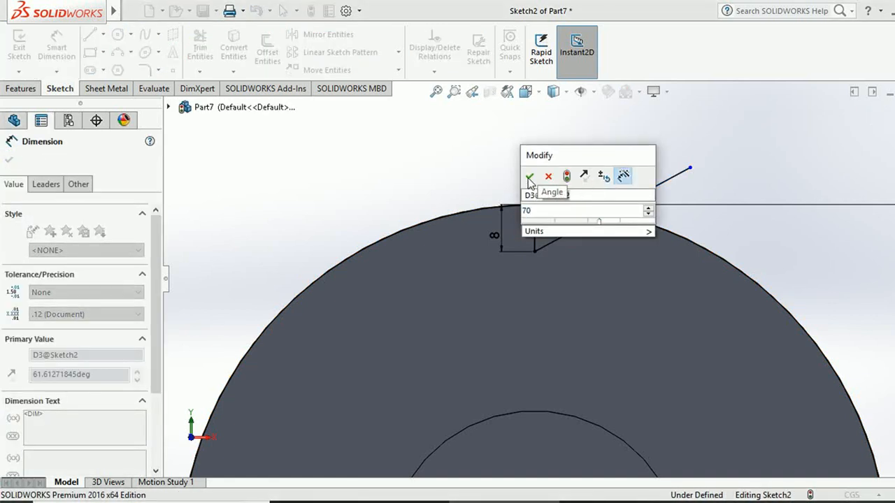
click(529, 181)
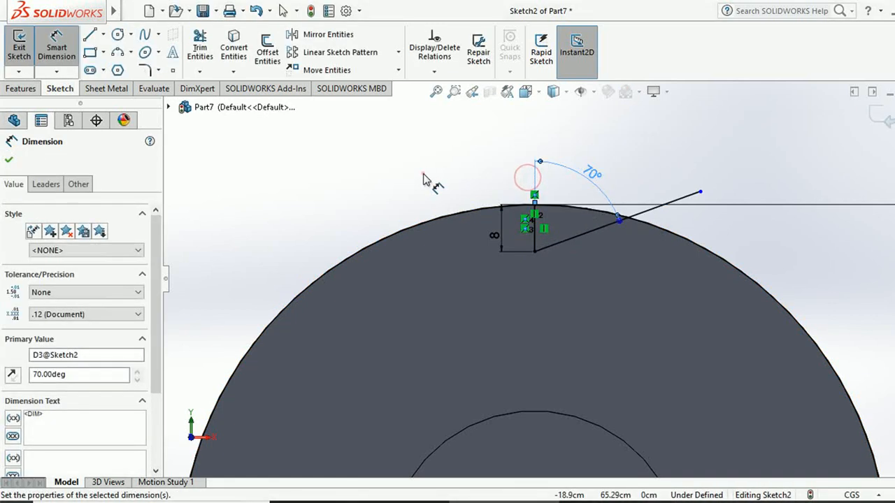
Step: Power trim the circle's large outer arc and the slanted line's end beyond the circle, leaving a closed notch profile
scroll(440, 200, up, 2)
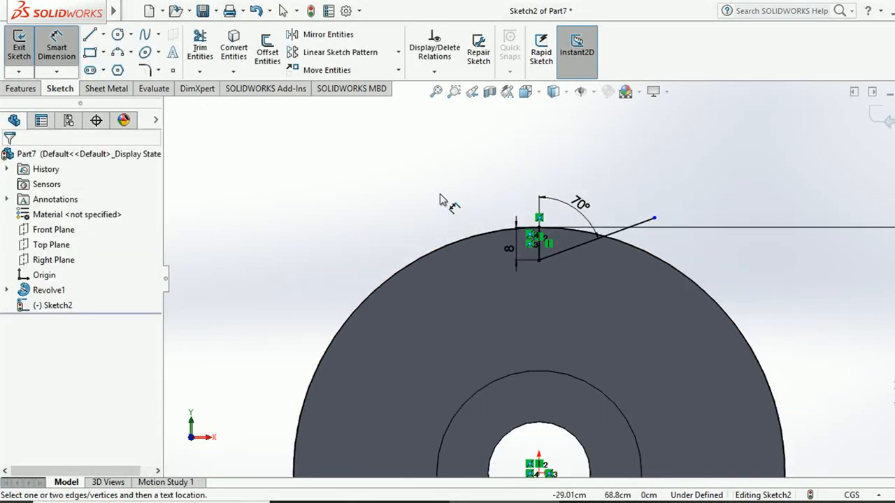
click(203, 54)
drag(742, 255, 642, 314)
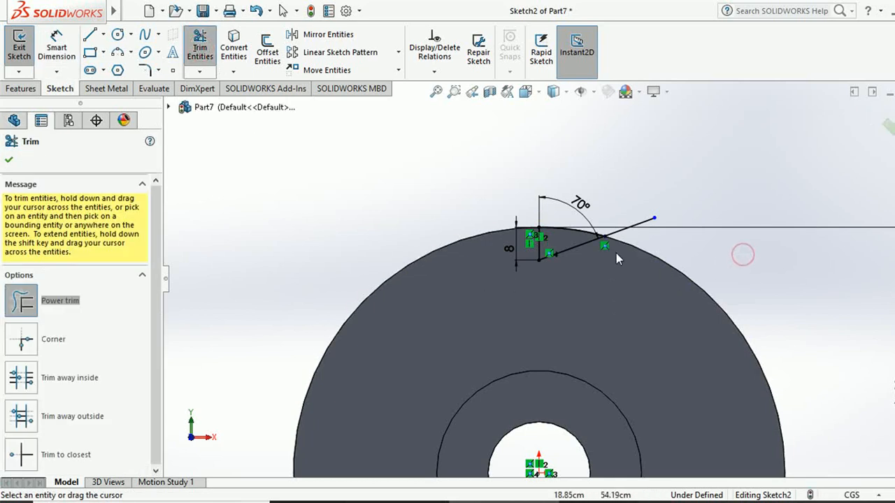
drag(603, 179, 608, 190)
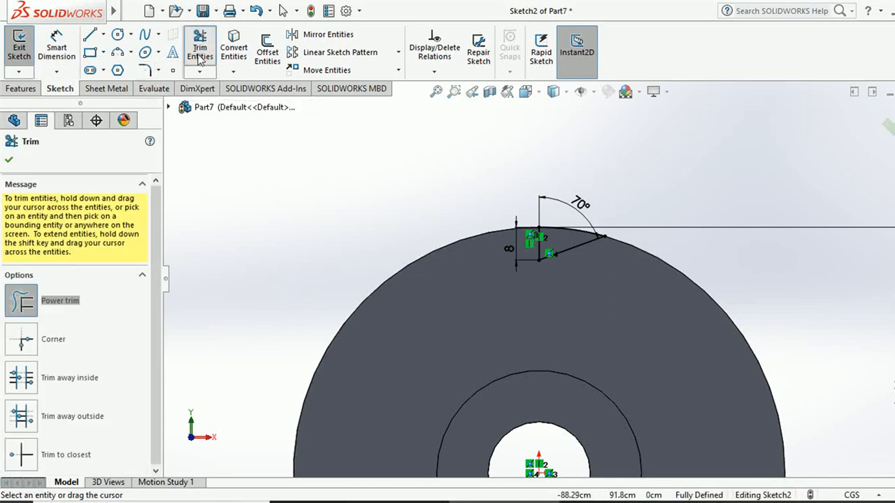
click(200, 47)
Step: Exit the sketch and cut the notch profile through the disc's rim with Extruded Cut, using the Up To Next end condition
click(25, 54)
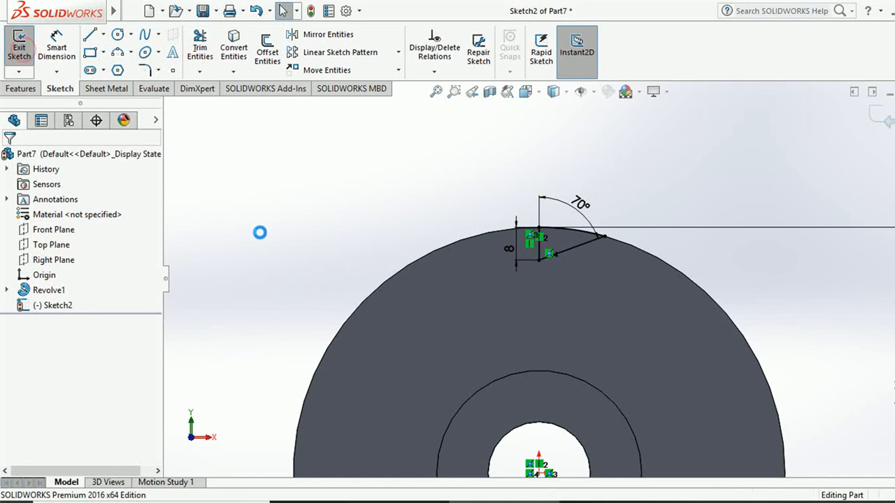
key(ctrl+7)
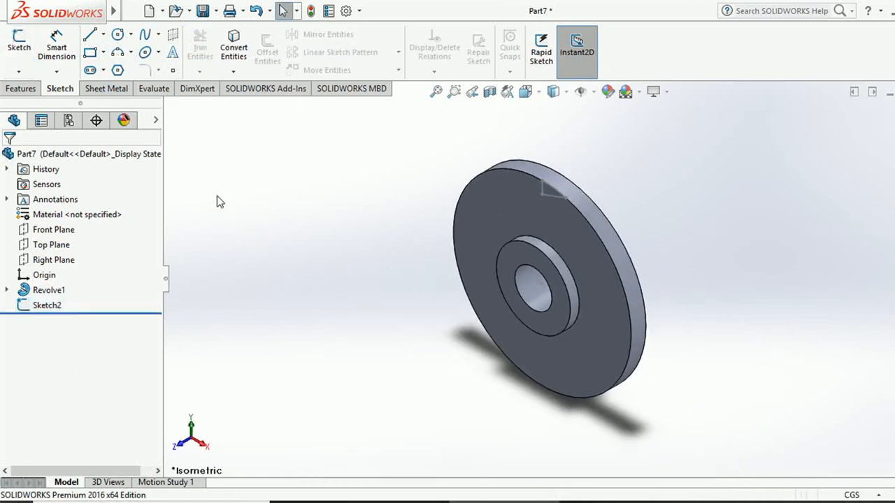
click(20, 89)
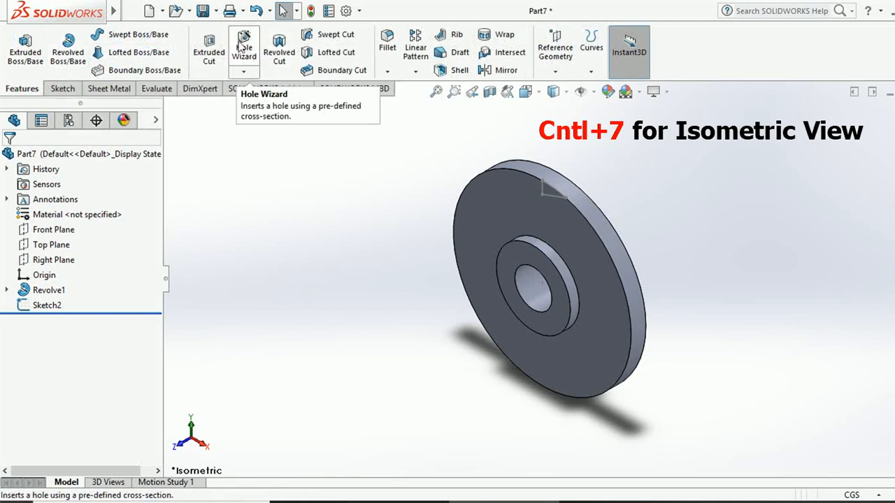
click(208, 51)
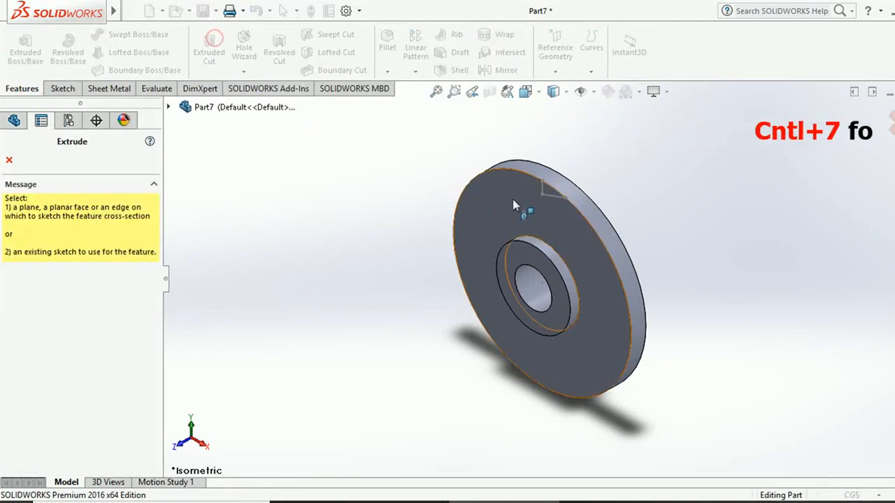
click(556, 196)
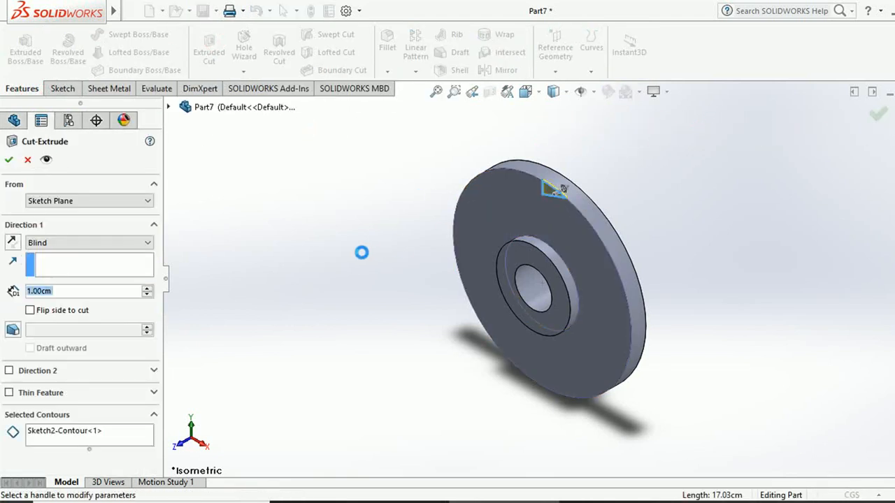
click(93, 246)
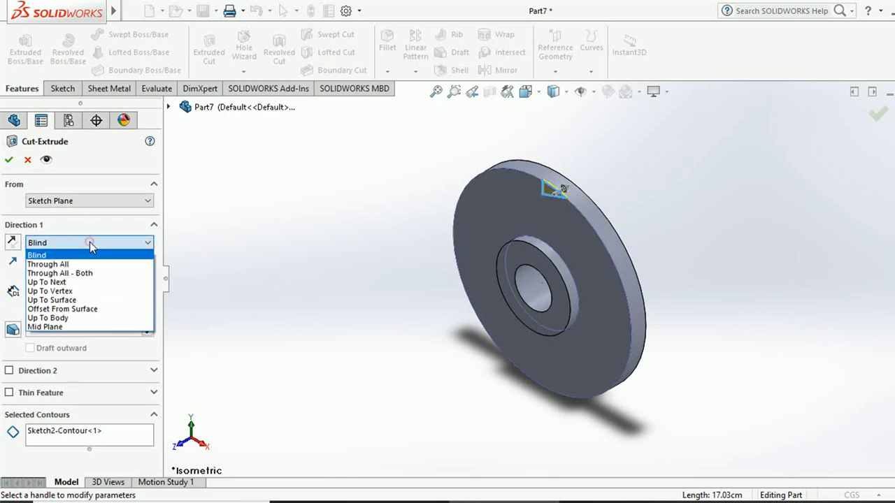
click(62, 282)
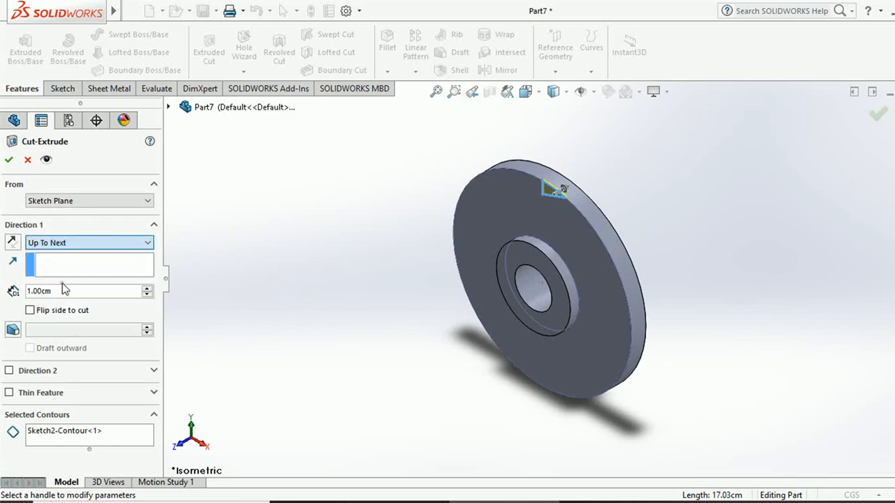
click(9, 160)
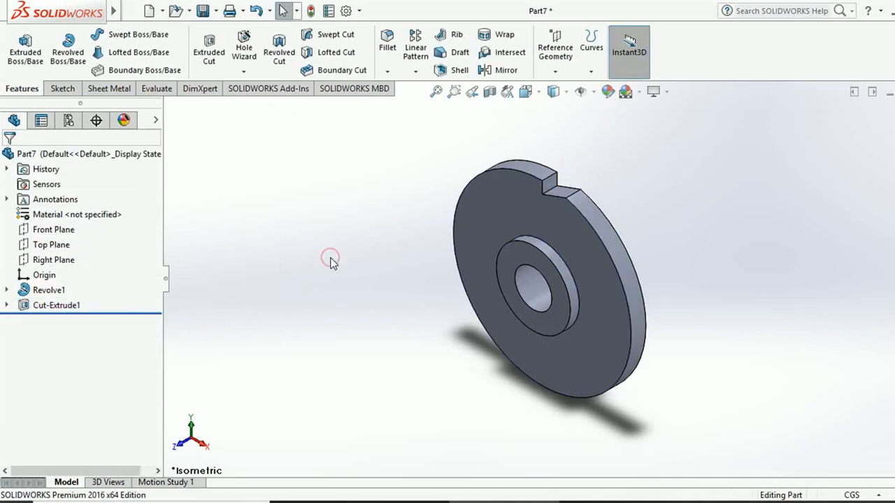
Step: Start a circular pattern of the rim notch cut, using the bore's cylindrical face as the rotation reference
click(415, 71)
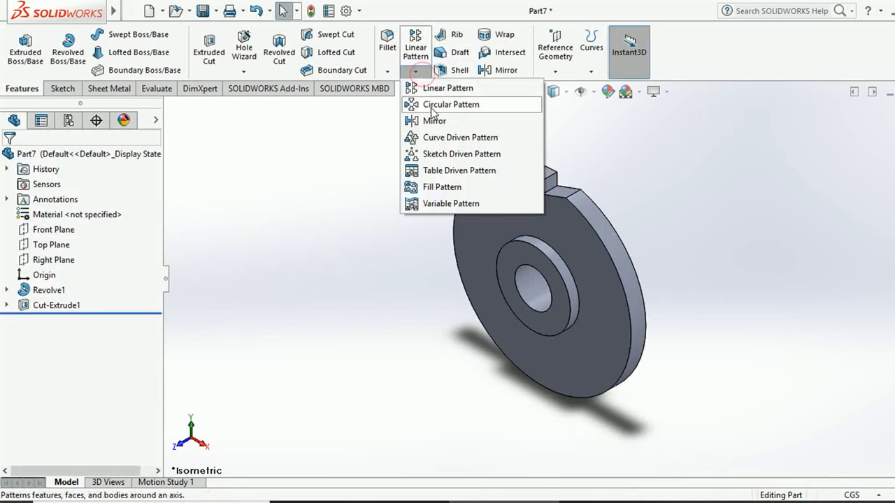
click(427, 105)
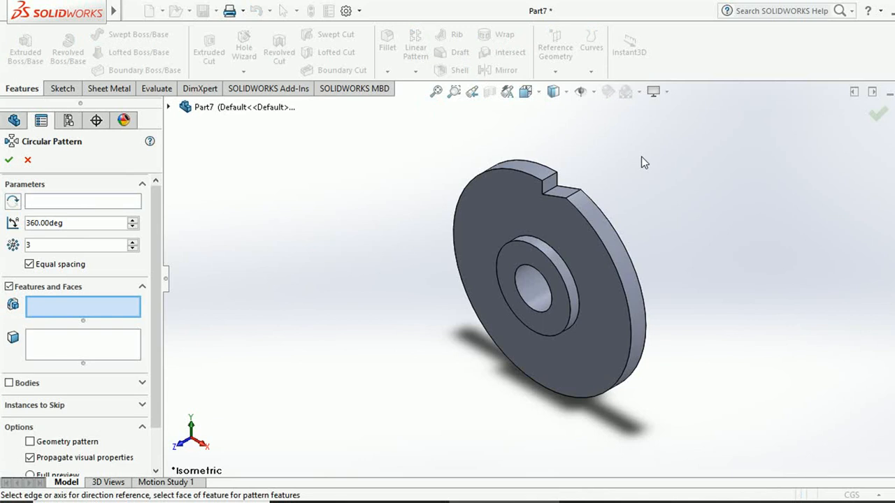
click(119, 305)
click(558, 194)
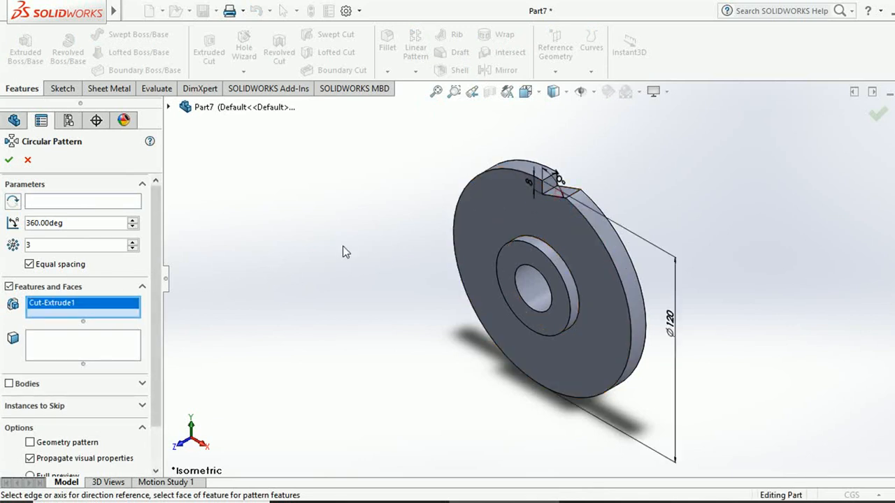
click(70, 202)
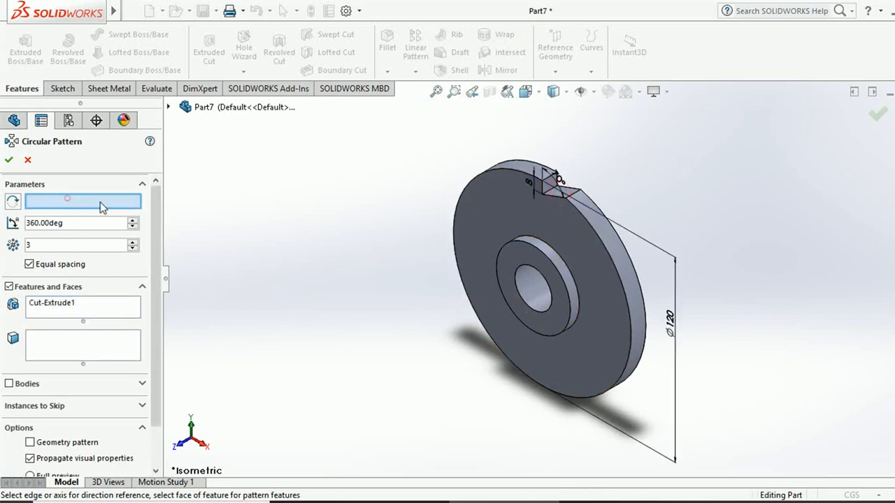
click(534, 292)
middle_drag(362, 292, 407, 186)
Step: Set the circular pattern to 20 equally spaced instances over 360 degrees and create it
click(29, 265)
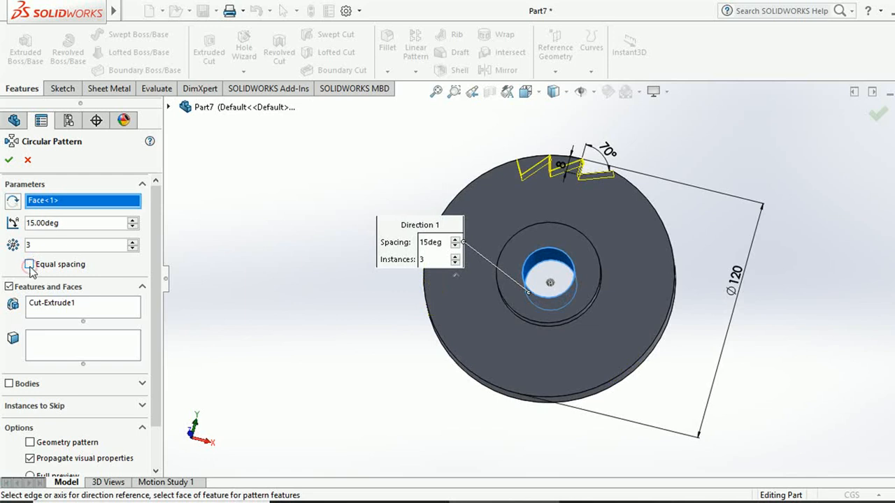
click(30, 265)
click(132, 241)
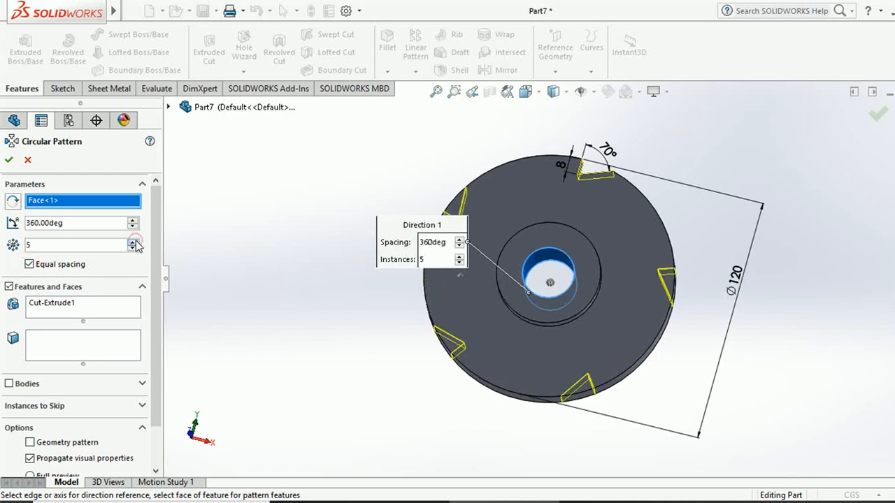
click(132, 241)
click(133, 241)
click(132, 241)
click(132, 242)
click(132, 241)
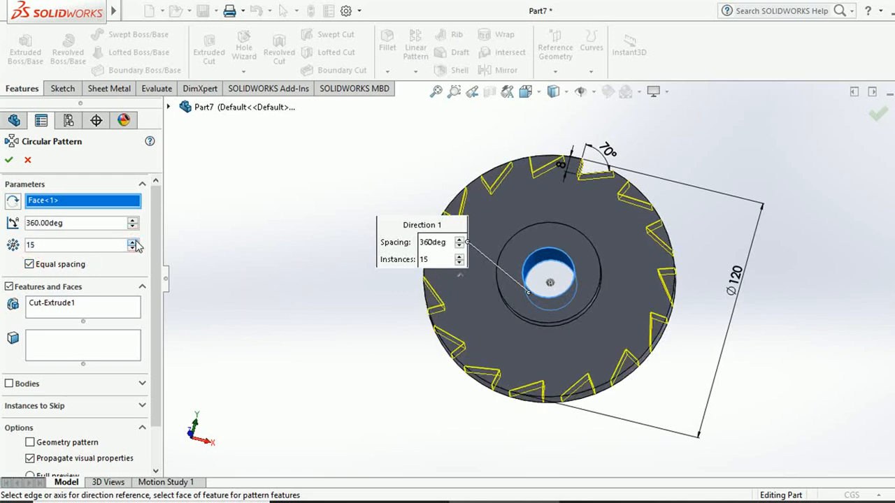
click(132, 241)
click(133, 242)
click(133, 241)
click(132, 241)
click(132, 241)
click(132, 241)
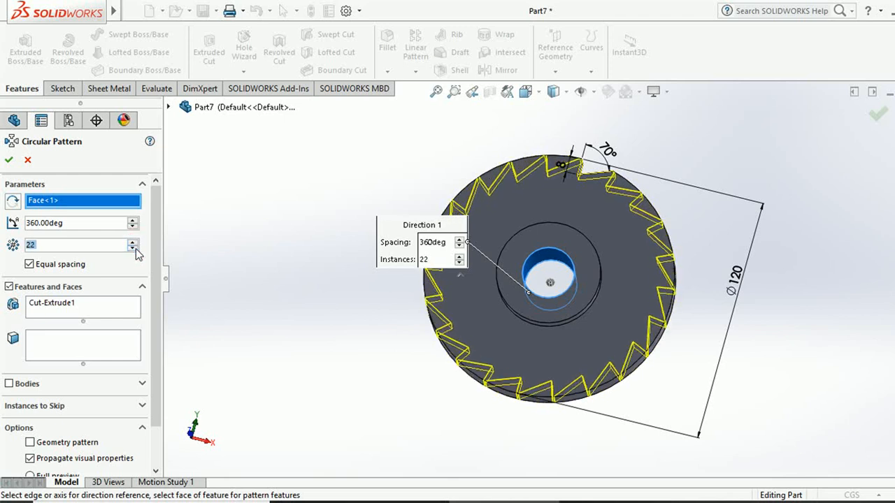
click(132, 249)
click(133, 248)
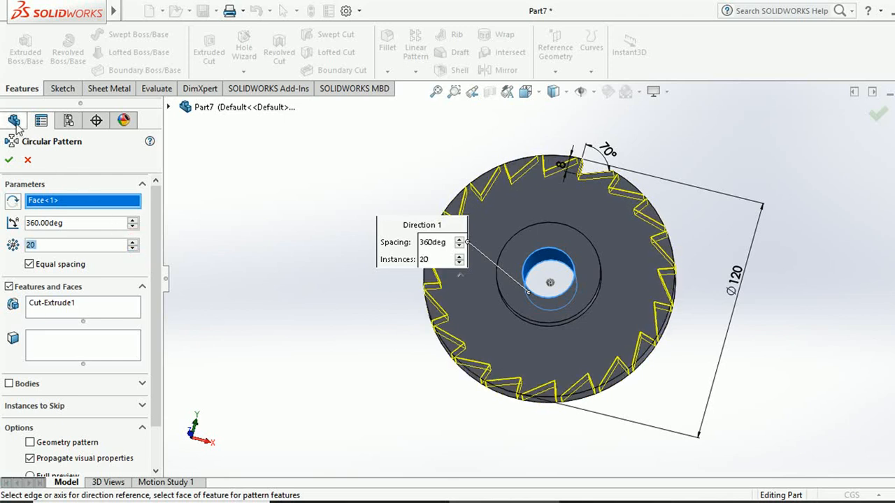
mouse_move(222, 244)
middle_down()
mouse_move(244, 256)
mouse_move(216, 258)
middle_up()
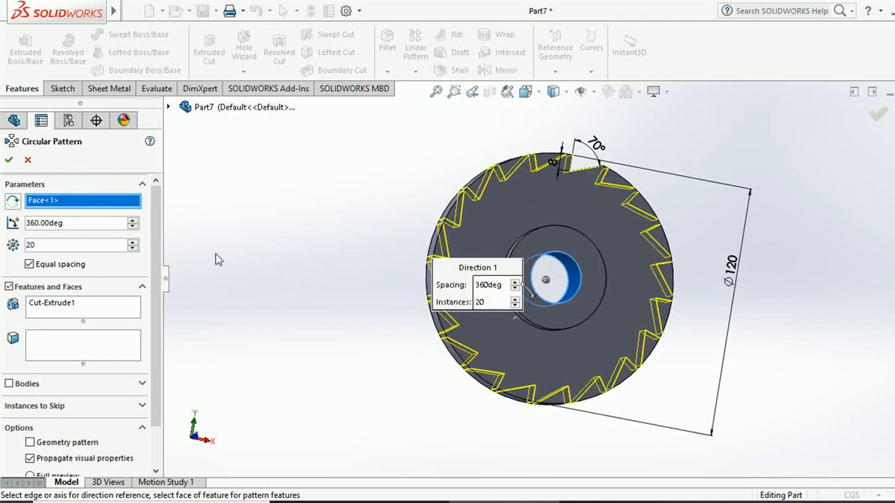
click(8, 160)
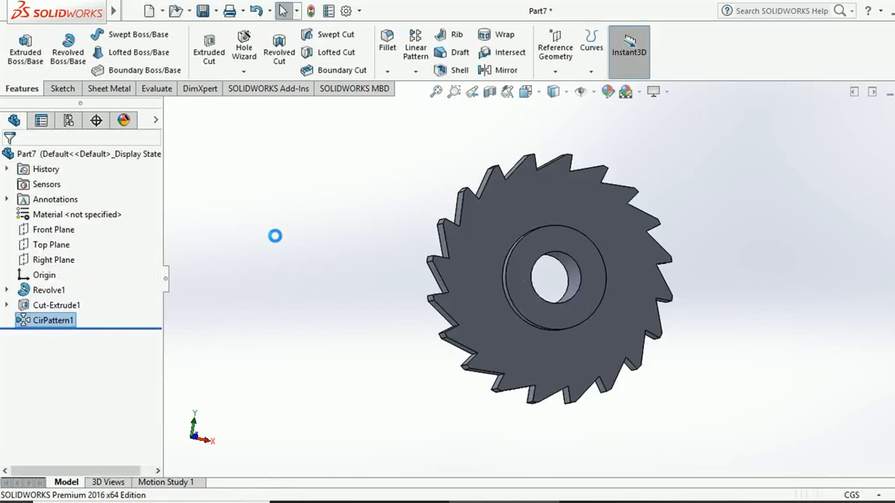
Step: Sketch a corner rectangle about 10.6 cm wide and 17.3 cm high on the hub's front face, from the origin's level past the bore's upper edge
key(ctrl+7)
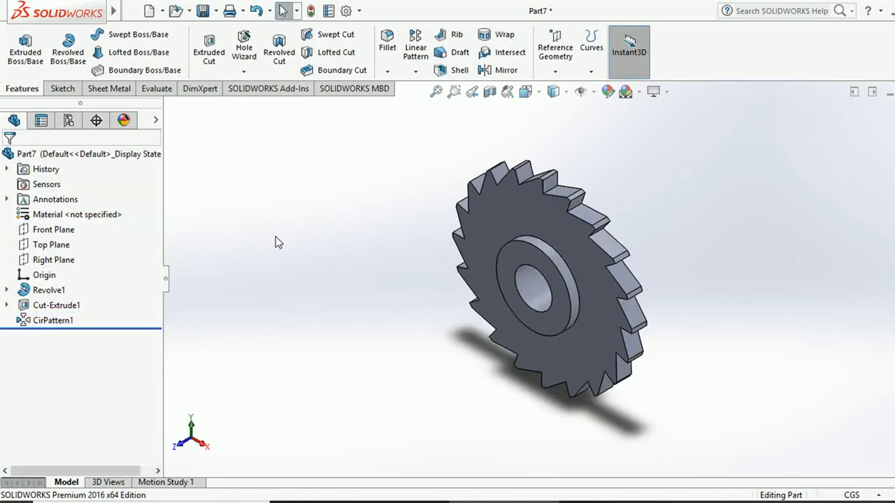
click(320, 308)
click(554, 317)
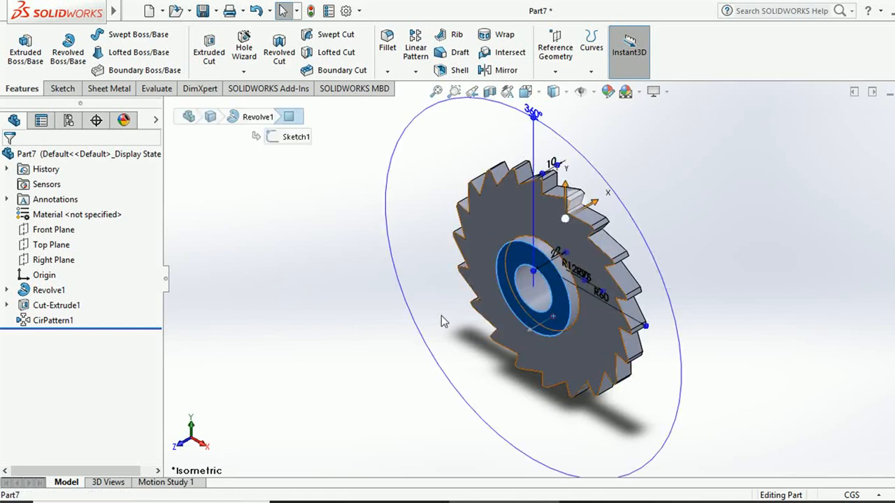
click(60, 89)
click(19, 44)
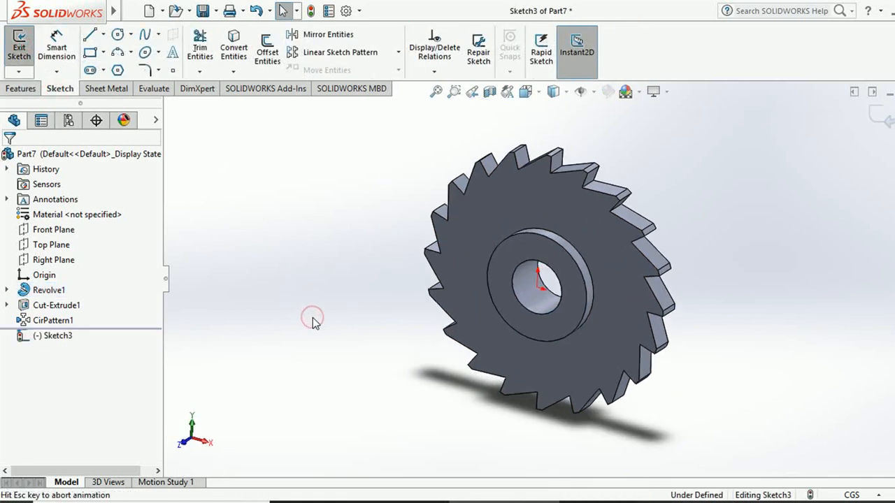
click(104, 52)
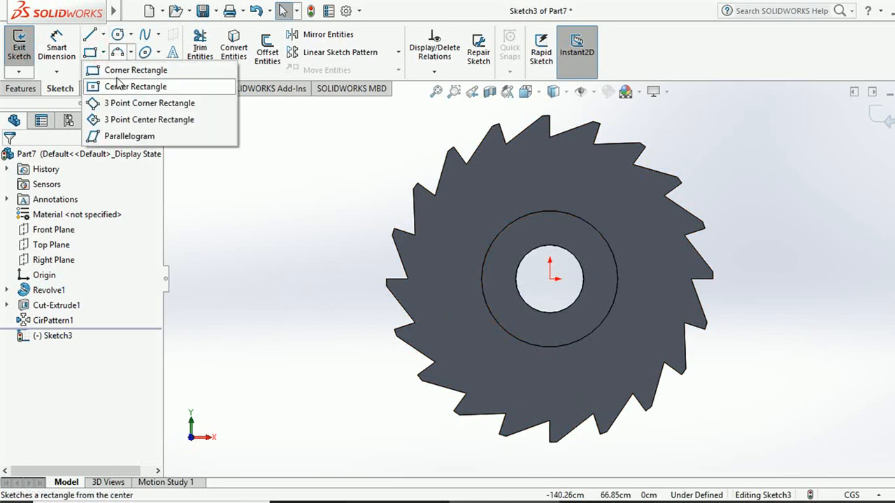
click(125, 70)
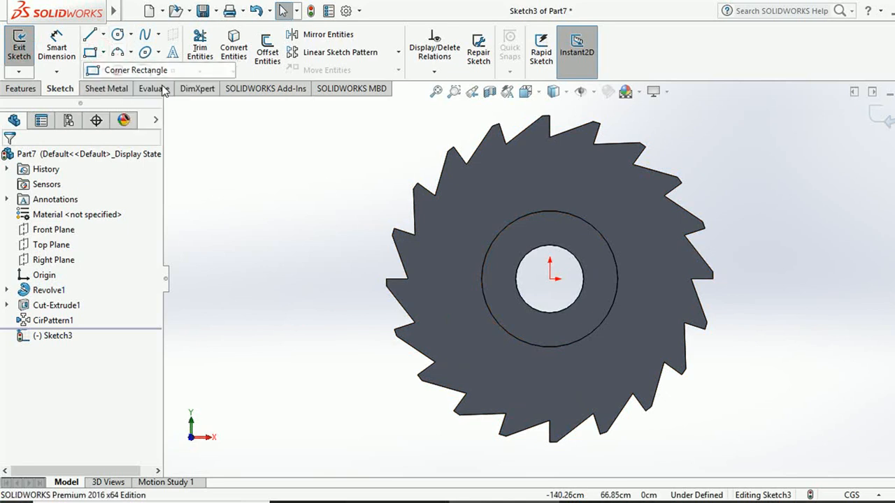
click(535, 278)
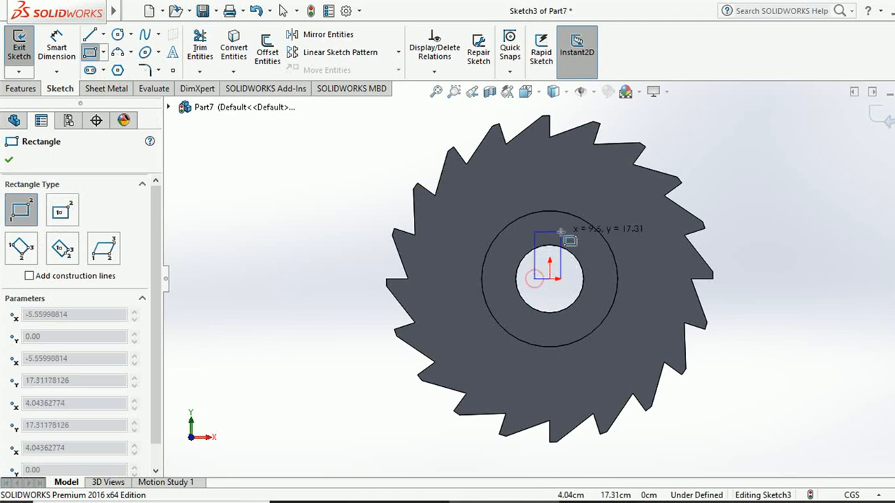
click(564, 232)
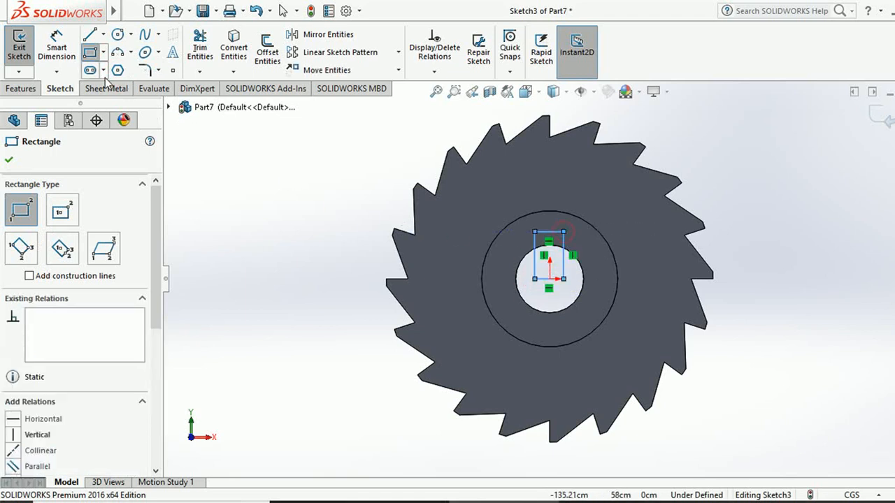
Step: Dimension the rectangle's height as 16 cm
click(61, 53)
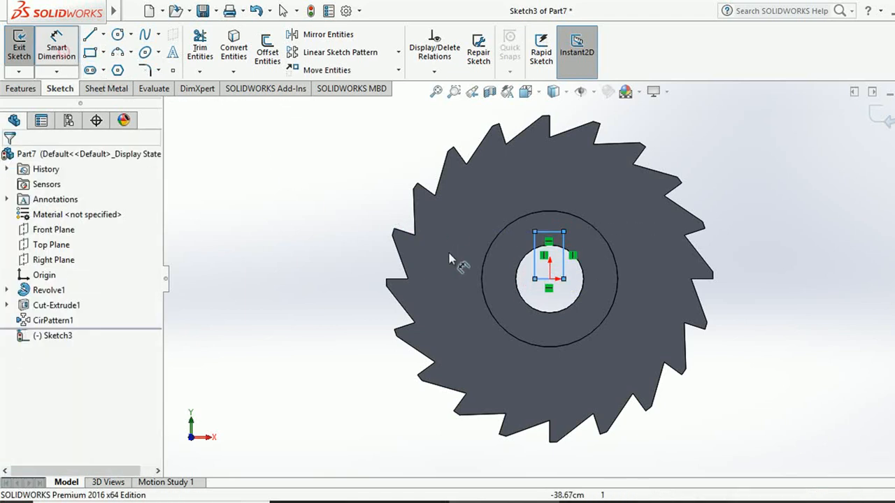
click(534, 245)
click(505, 257)
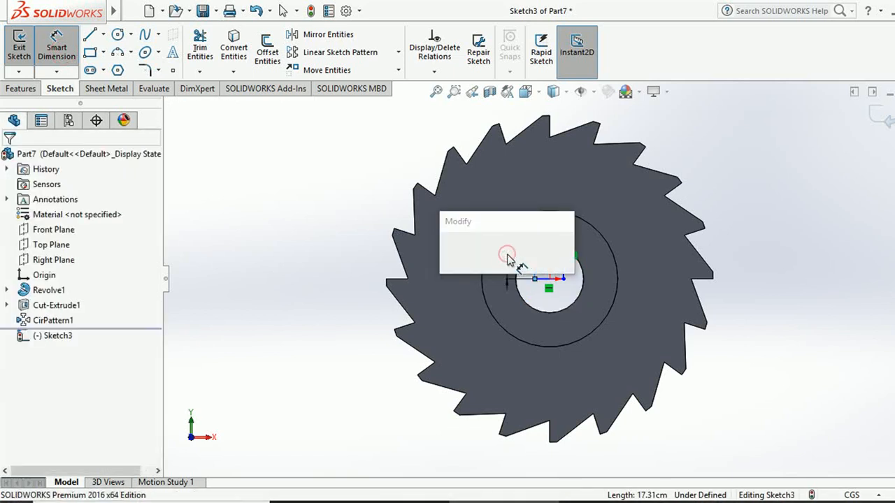
text(16)
click(453, 248)
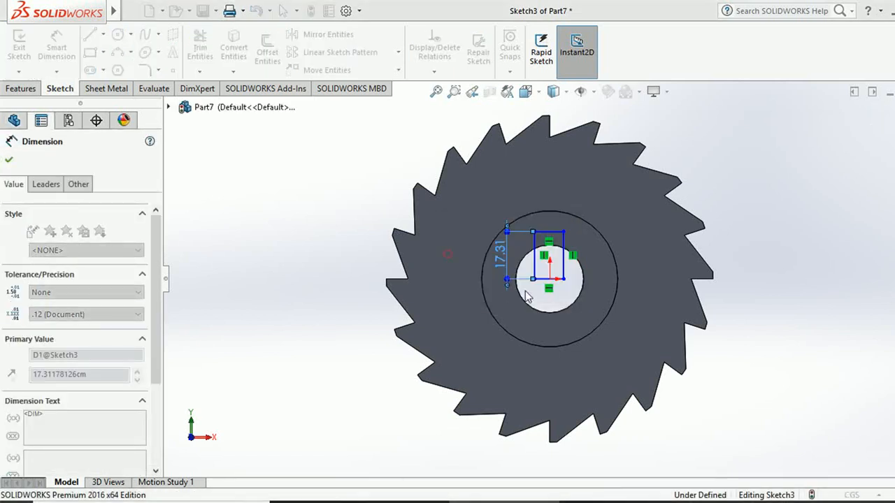
Step: Dimension the rectangle's width as 8 cm and leave the dimension tool
click(553, 236)
click(548, 205)
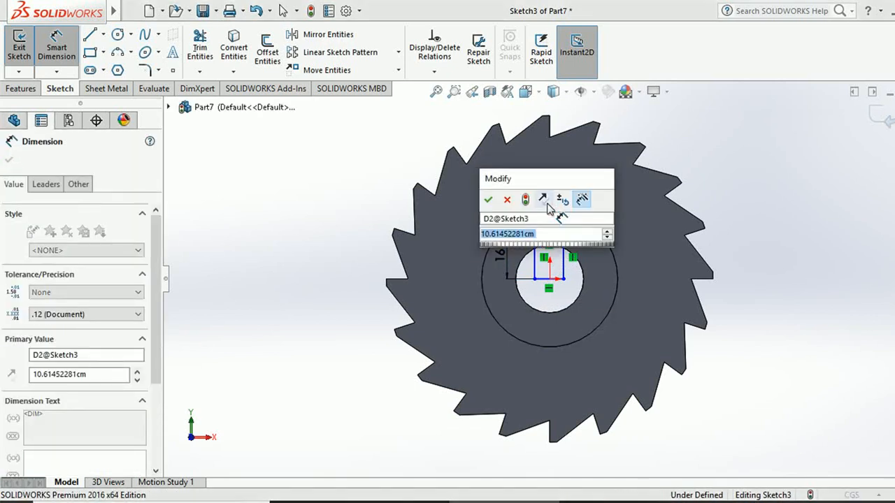
text(8)
click(487, 201)
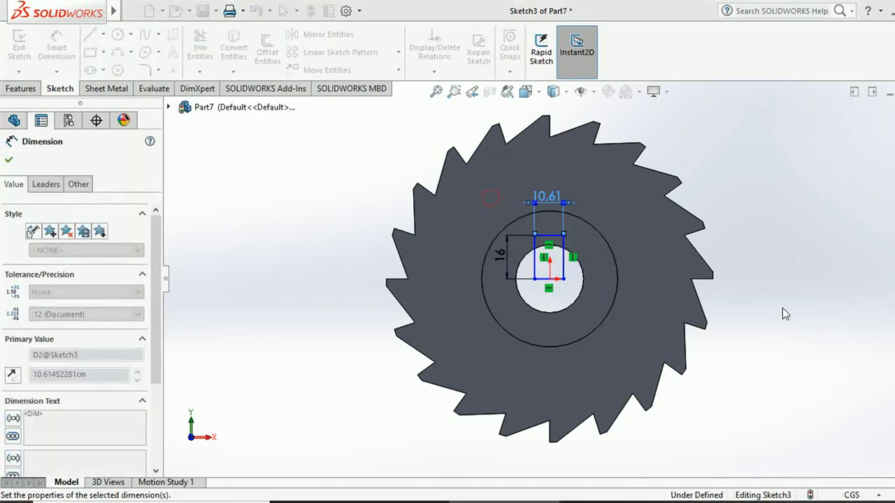
click(783, 314)
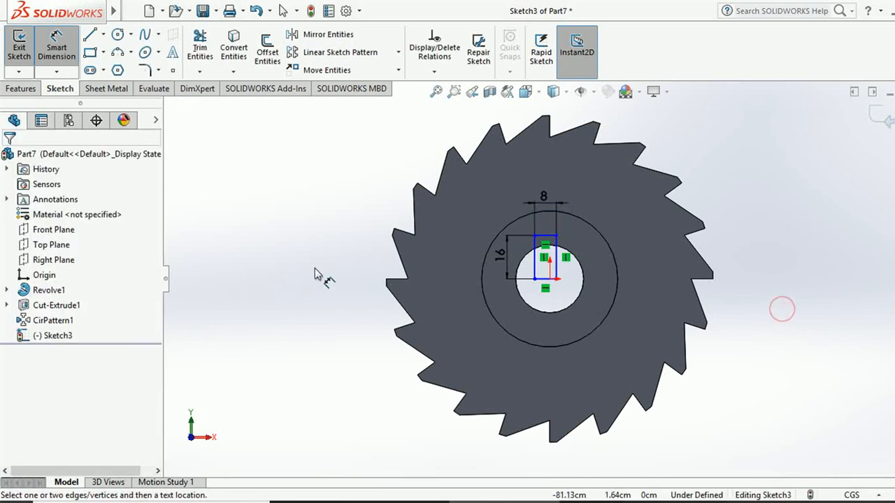
click(59, 65)
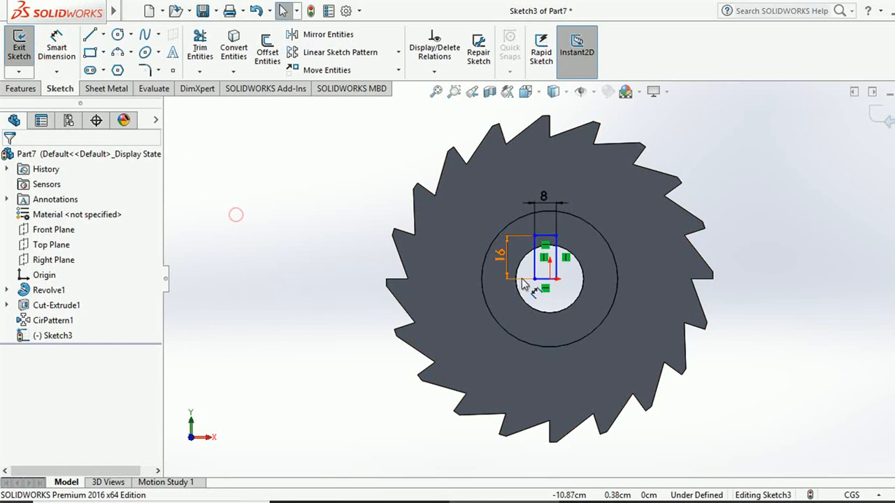
Step: Draw a vertical centerline from the origin up to just below the bore's upper edge and end the line tool
scroll(575, 287, down, 5)
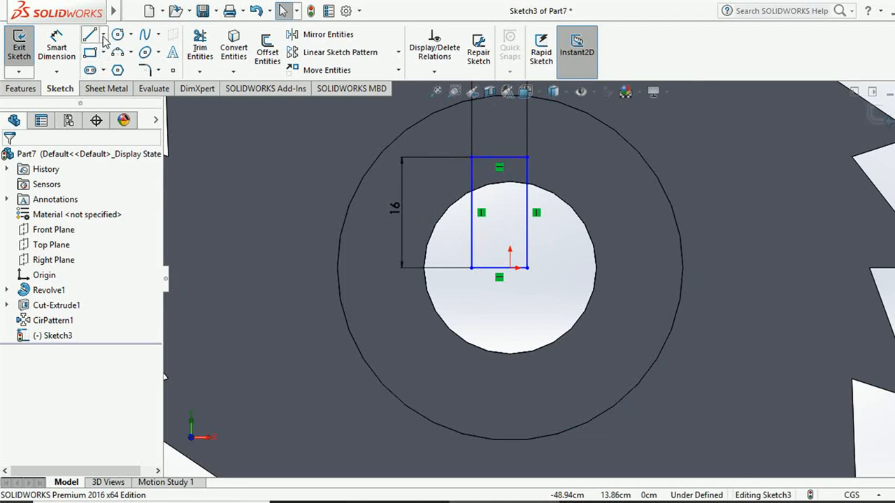
click(104, 35)
click(106, 68)
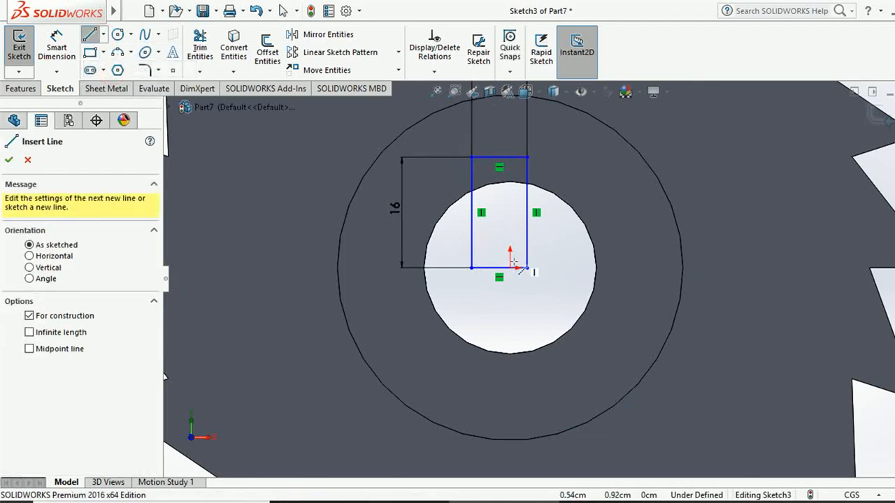
click(510, 268)
click(509, 194)
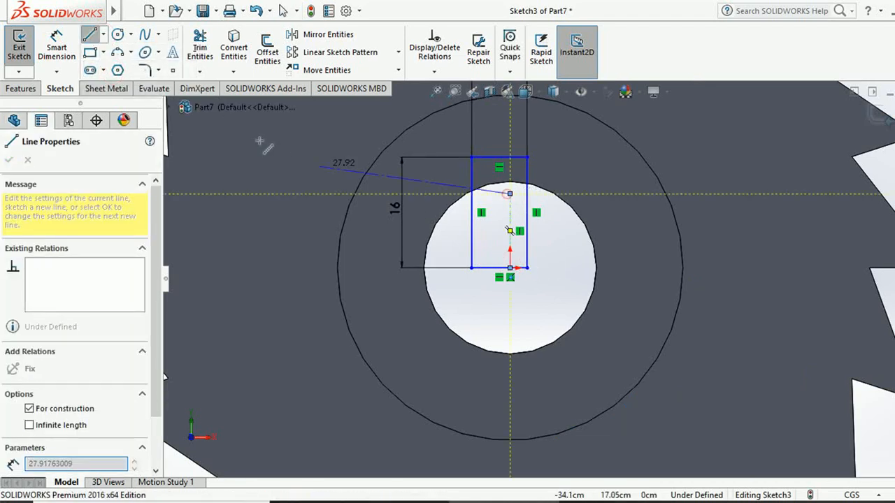
click(90, 36)
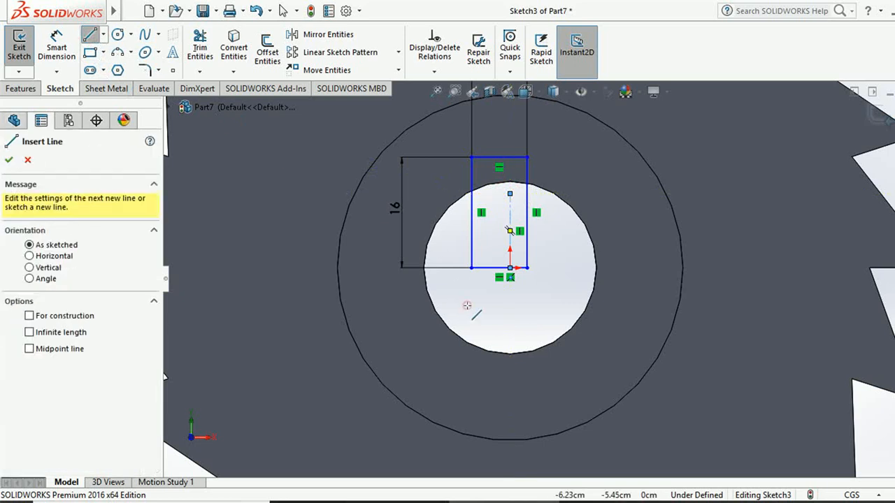
click(467, 306)
click(95, 35)
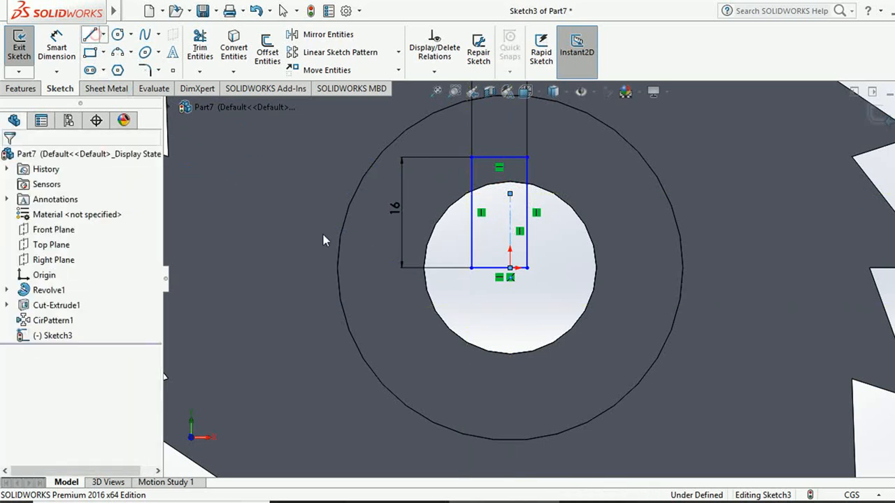
click(494, 318)
Step: Make the rectangle's two vertical sides symmetric about the centerline
click(474, 249)
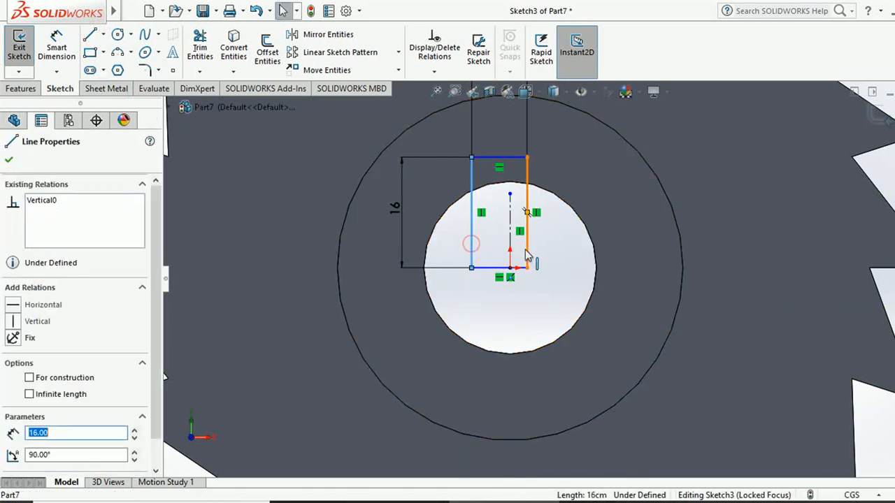
ctrl+click(526, 248)
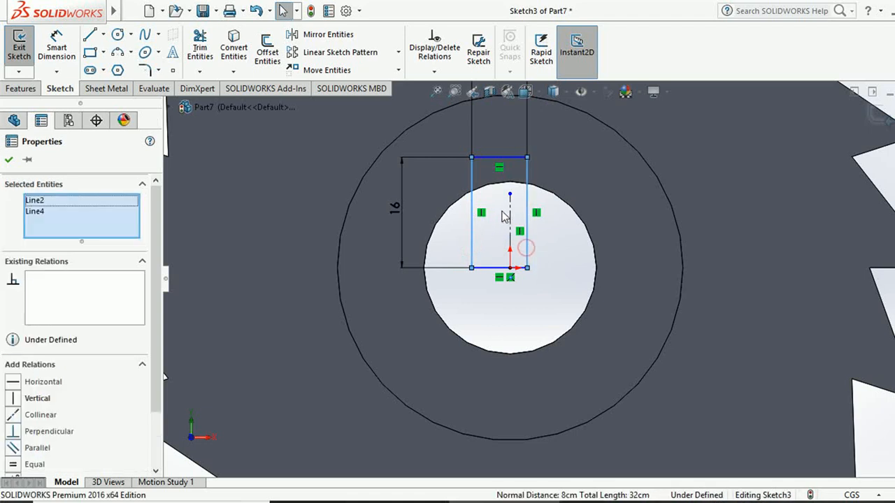
ctrl+click(512, 213)
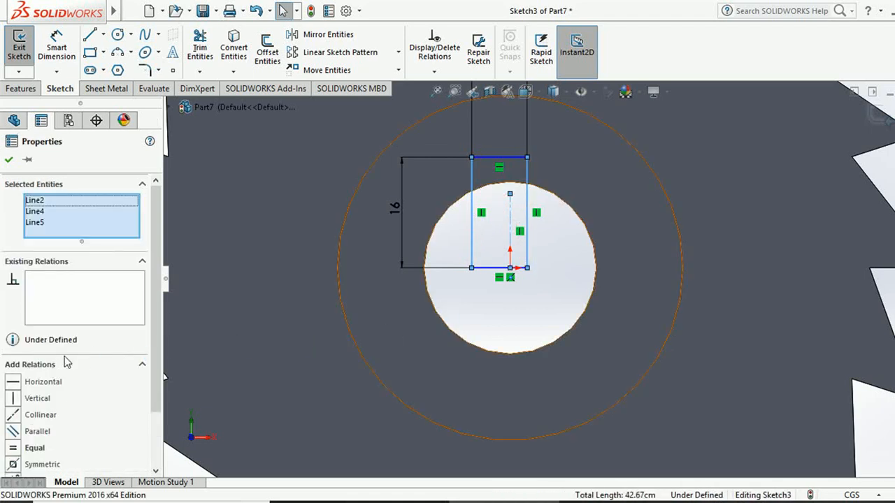
scroll(157, 338, down, 2)
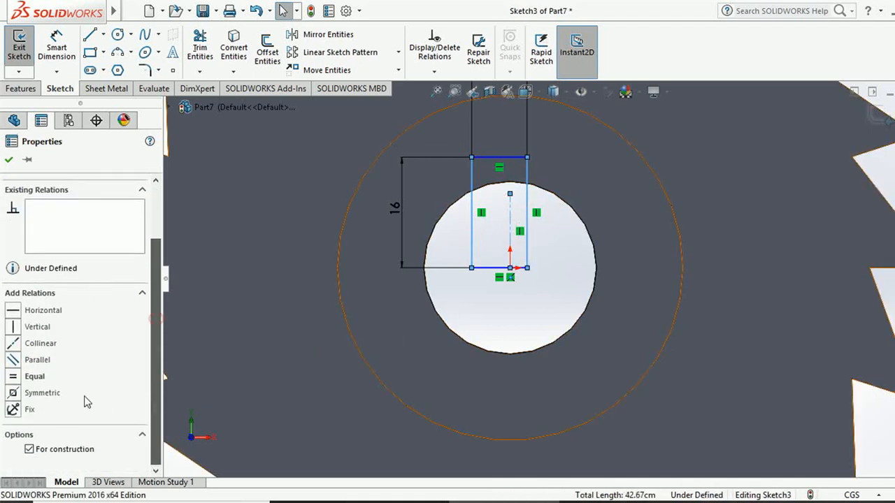
click(18, 392)
click(10, 161)
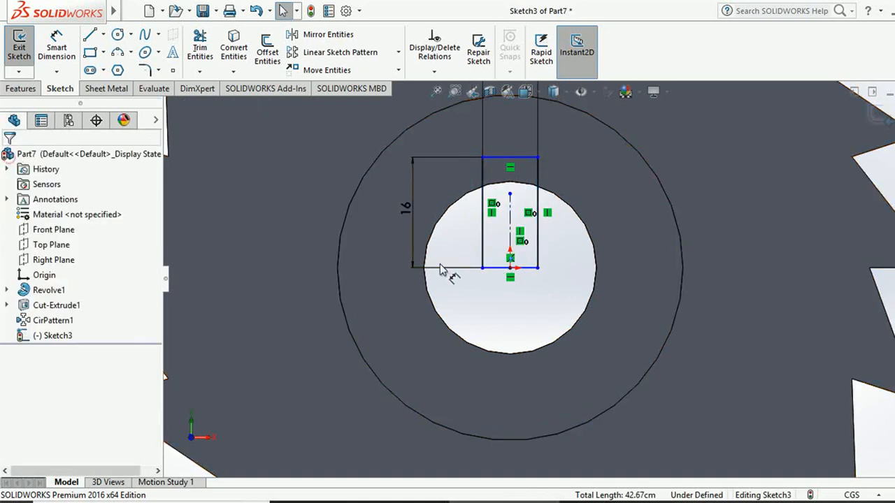
Step: Deselect the sketch entities and exit the keyway sketch
click(491, 306)
scroll(504, 322, up, 5)
scroll(538, 325, down, 1)
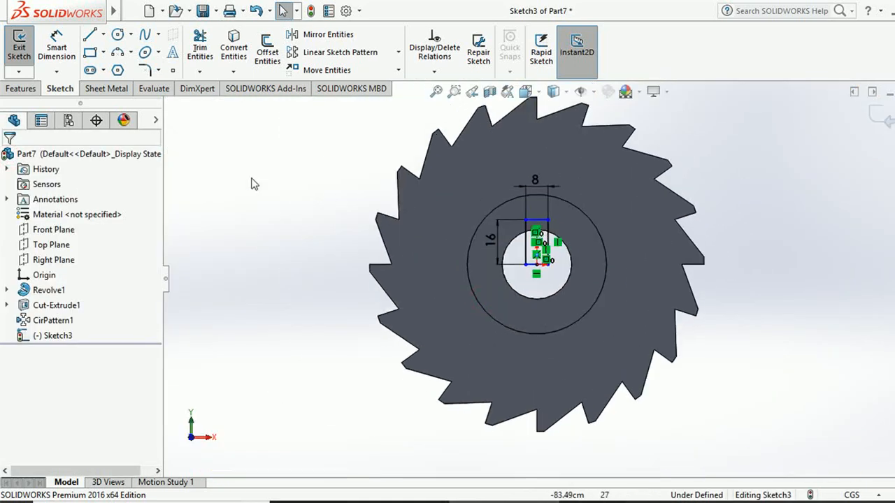
click(19, 45)
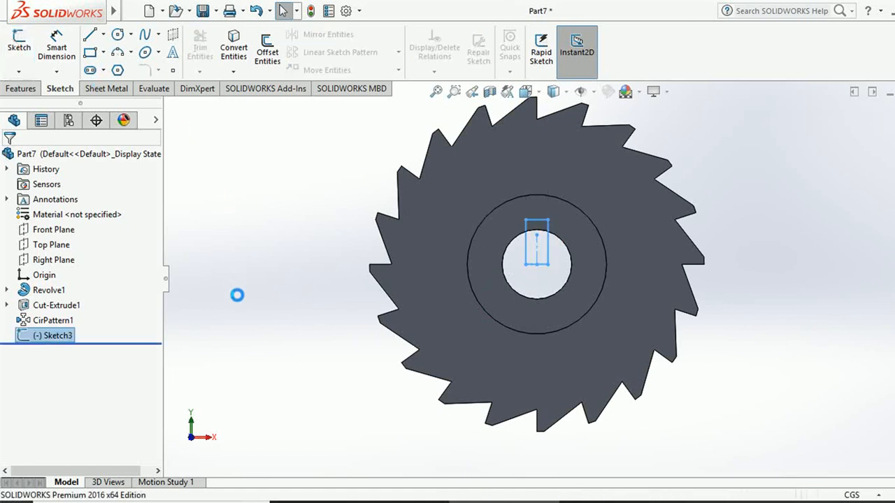
Step: Cut-extrude the keyway profile at the bore with the Up To Next end condition
middle_drag(461, 306, 391, 332)
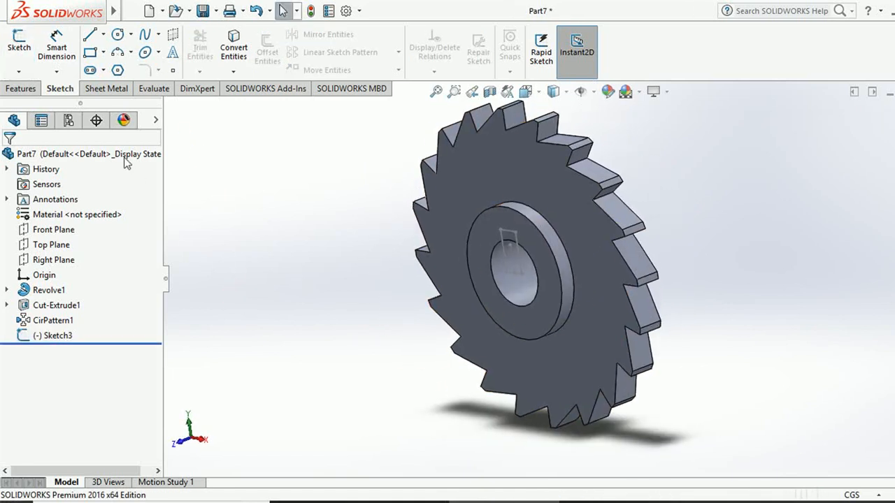
click(26, 89)
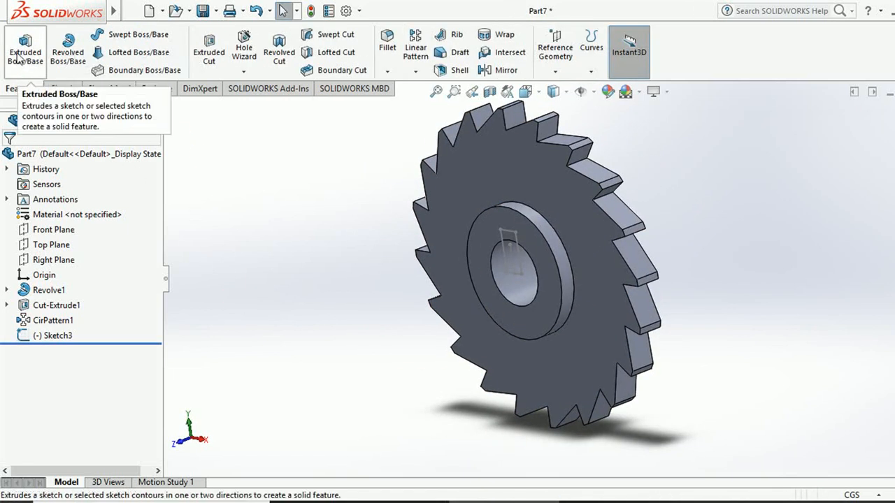
click(209, 52)
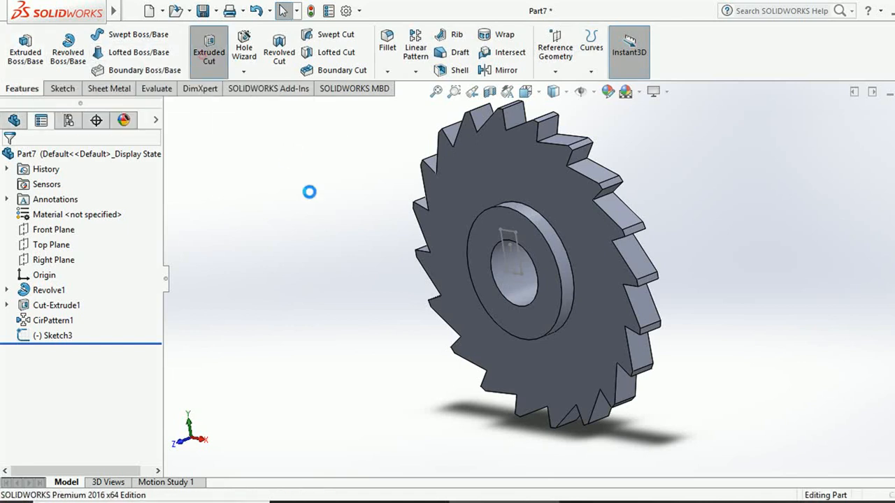
click(515, 260)
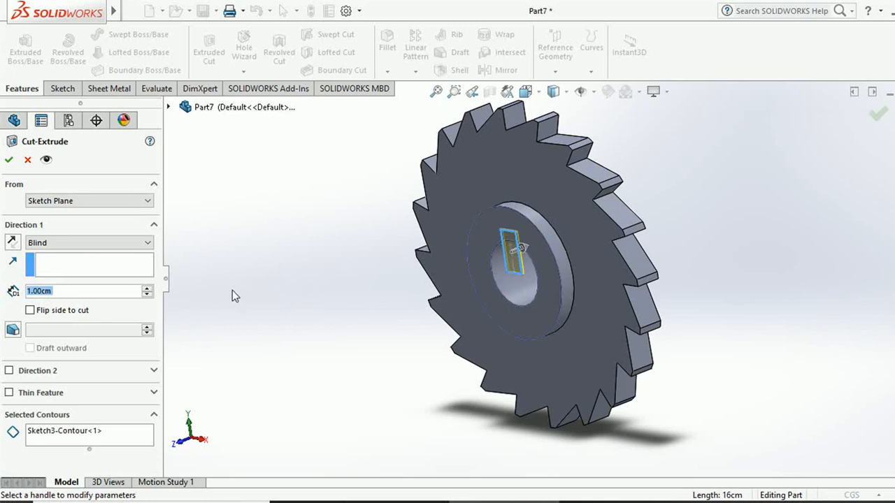
click(90, 244)
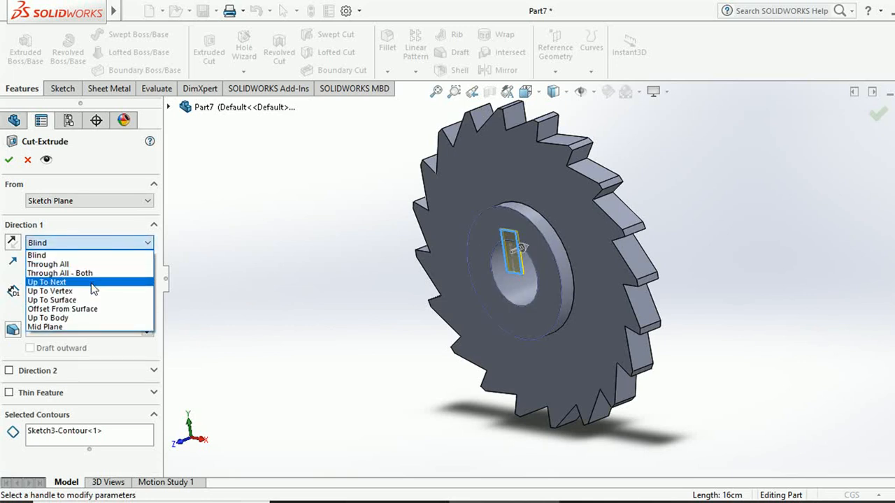
click(91, 282)
middle_drag(342, 347, 284, 351)
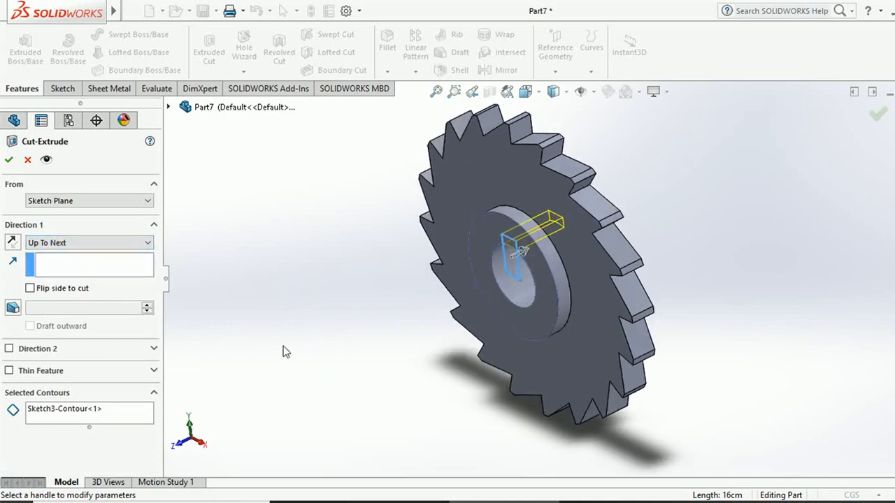
click(9, 160)
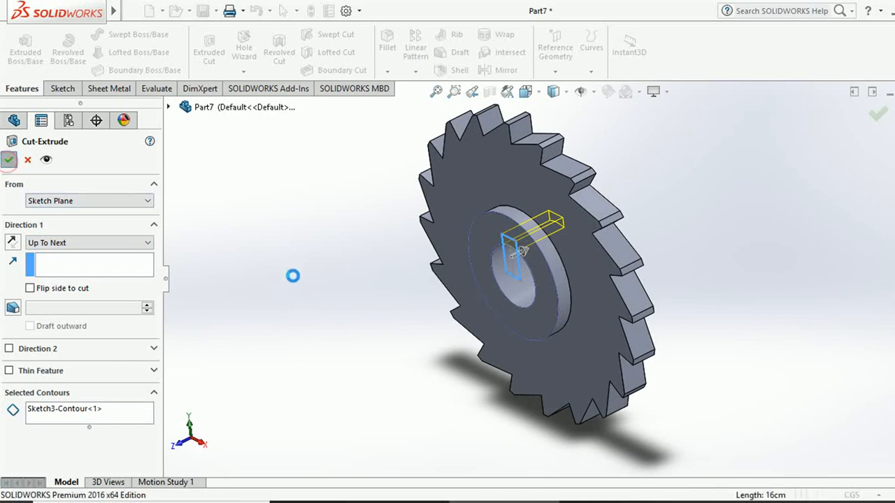
middle_drag(315, 288, 351, 279)
Step: Chamfer the circular bore edges on both sides of the hub with a 1.5 cm distance at 45 degrees
click(387, 72)
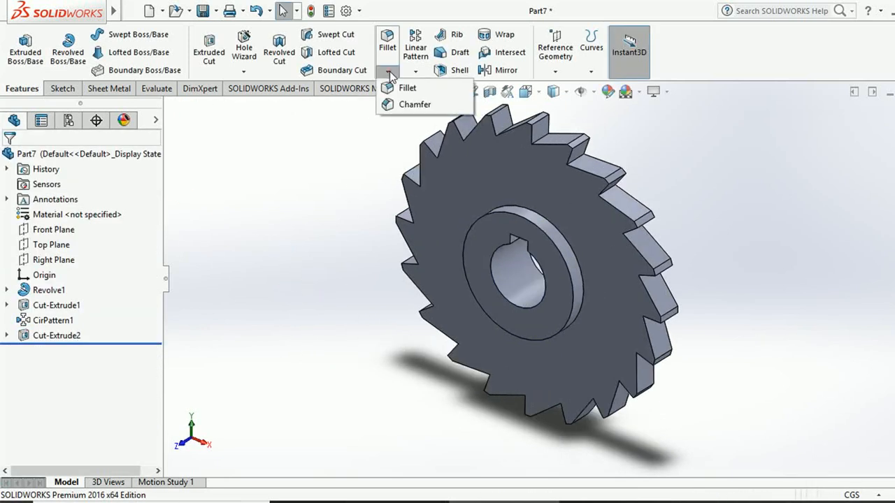
click(406, 105)
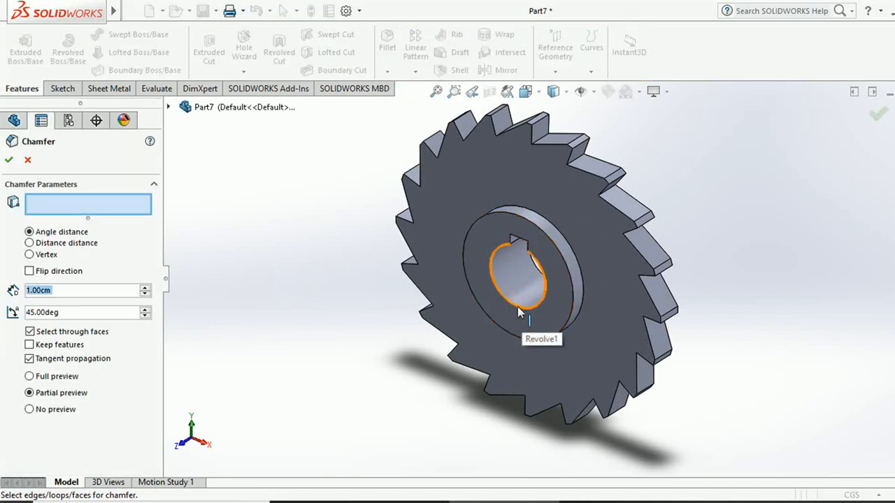
click(518, 308)
middle_drag(633, 319, 570, 353)
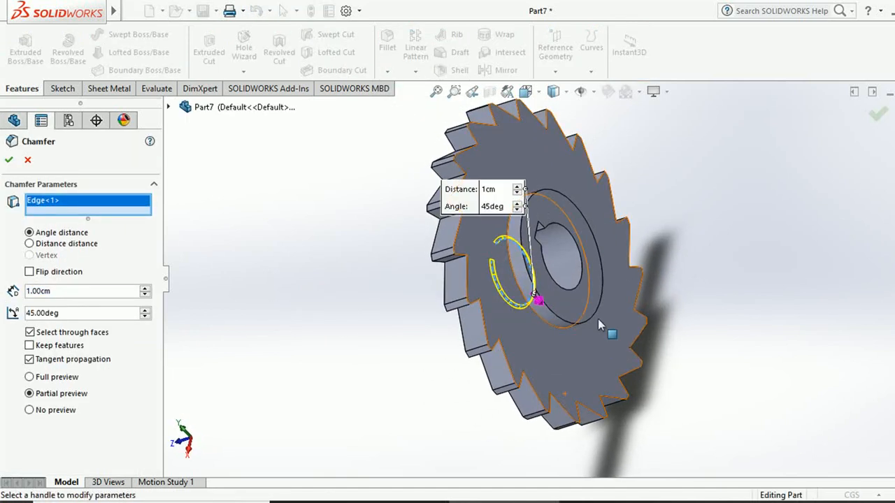
click(576, 295)
middle_drag(376, 321, 360, 330)
scroll(358, 325, up, 3)
scroll(346, 277, down, 5)
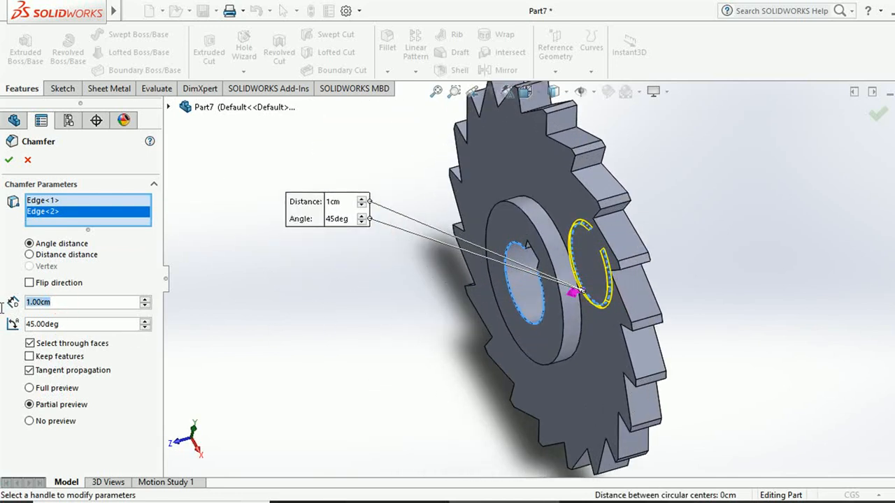
text(1.5)
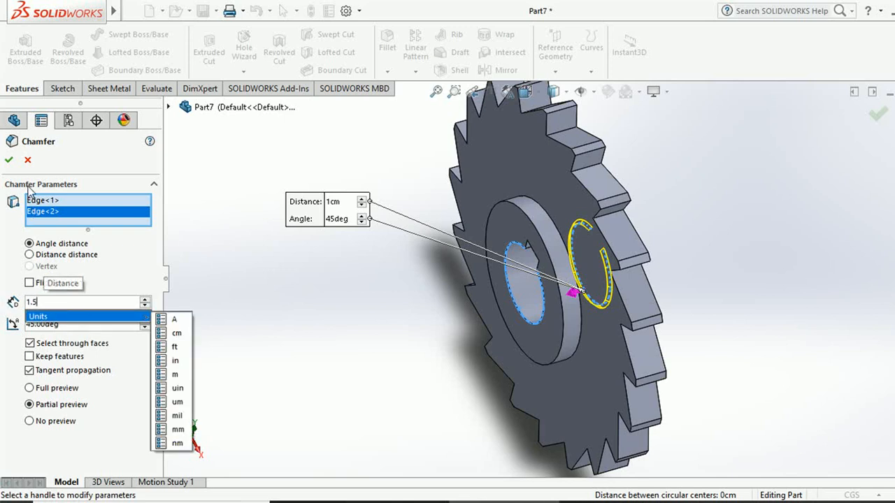
click(13, 162)
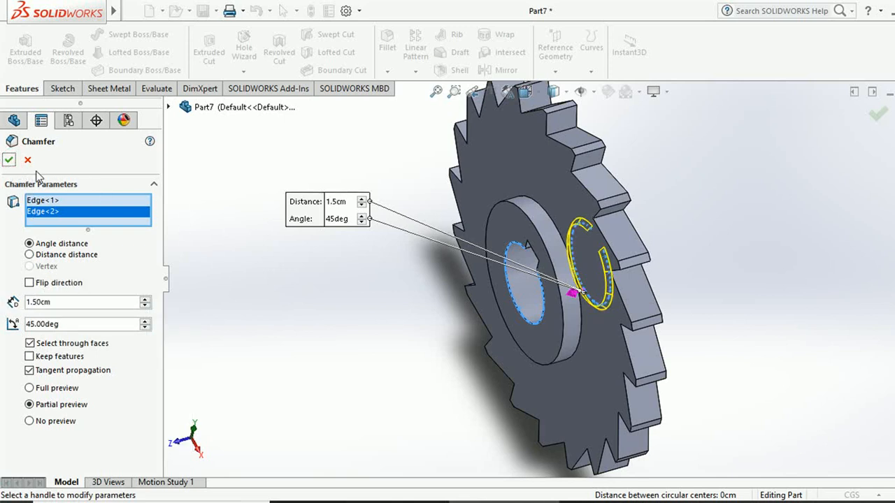
click(254, 307)
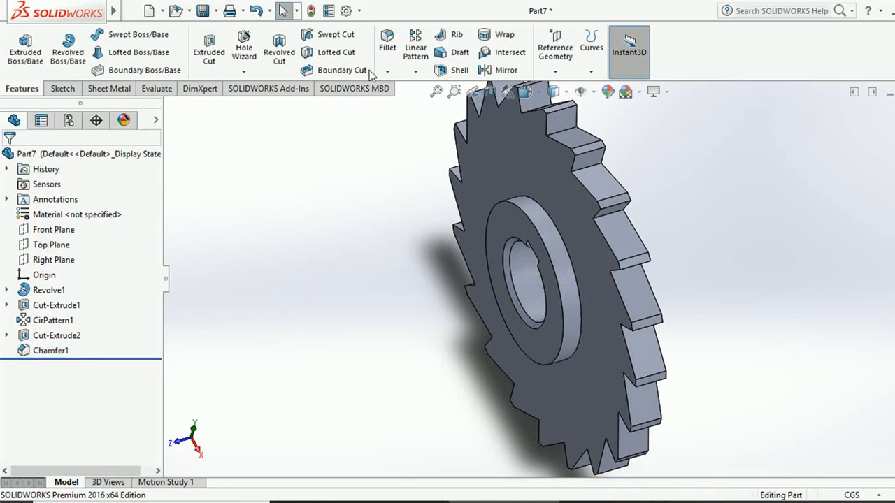
Step: Fillet the two circular edges where the hub meets the disc on both sides with a 2 cm symmetric radius
click(575, 281)
middle_drag(575, 281, 672, 260)
click(671, 260)
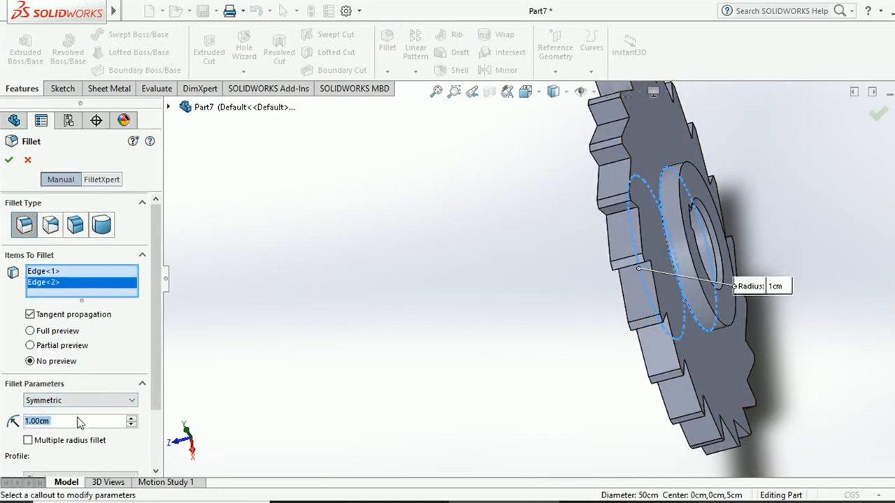
text(2)
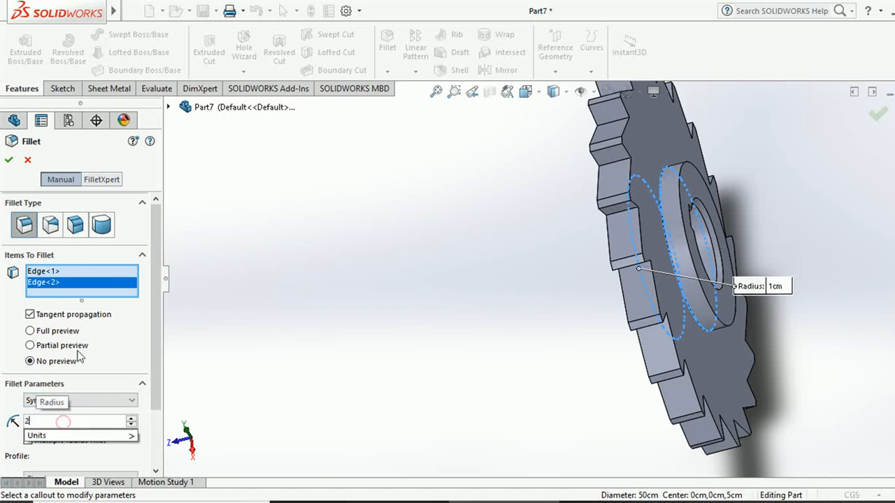
key(Return)
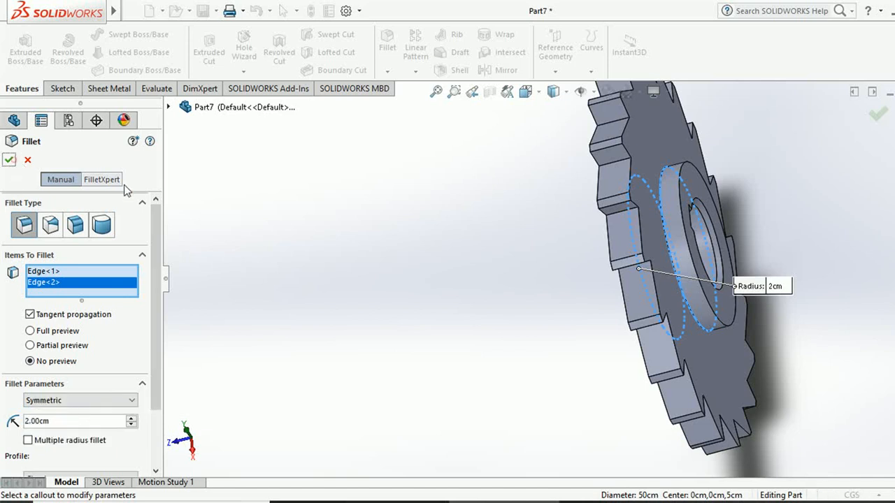
click(9, 160)
click(398, 315)
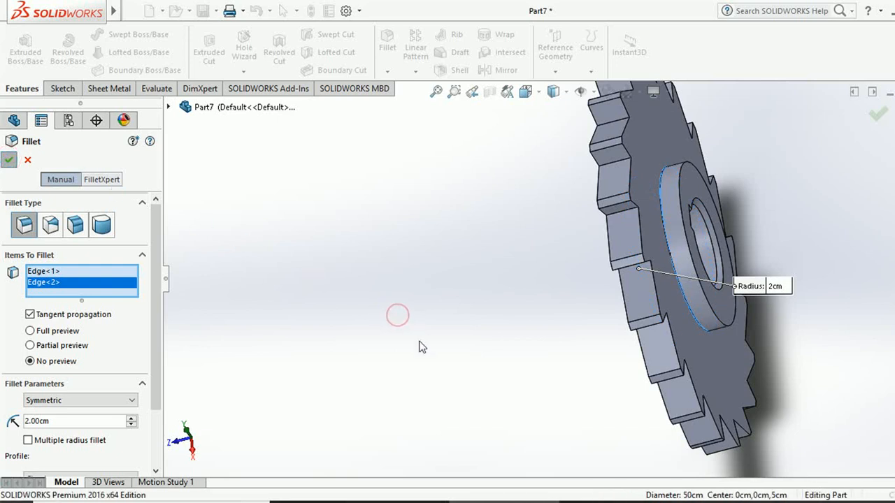
middle_drag(395, 352, 470, 290)
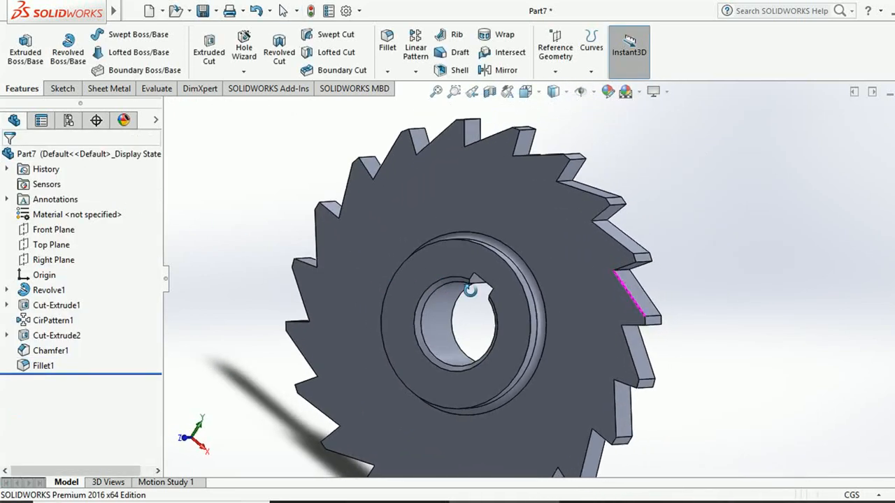
Step: Start a new sketch on the toothed disc's flat face outside the hub
middle_drag(777, 362, 517, 364)
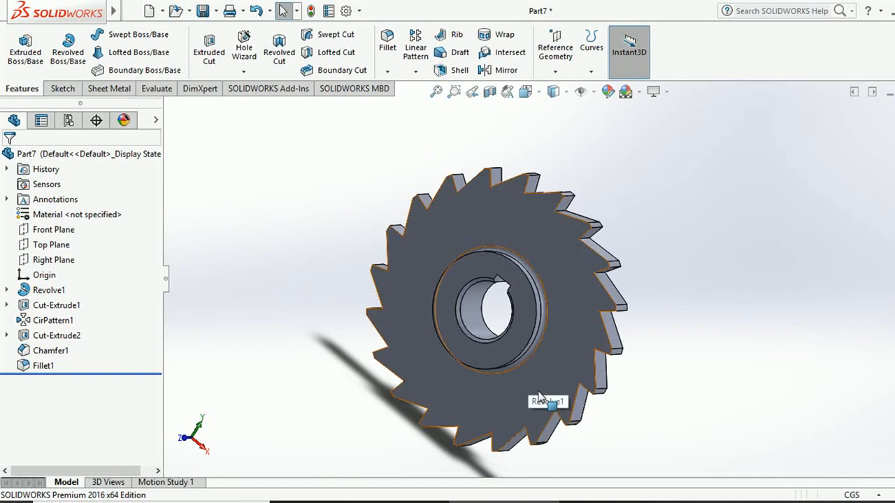
click(538, 396)
click(182, 225)
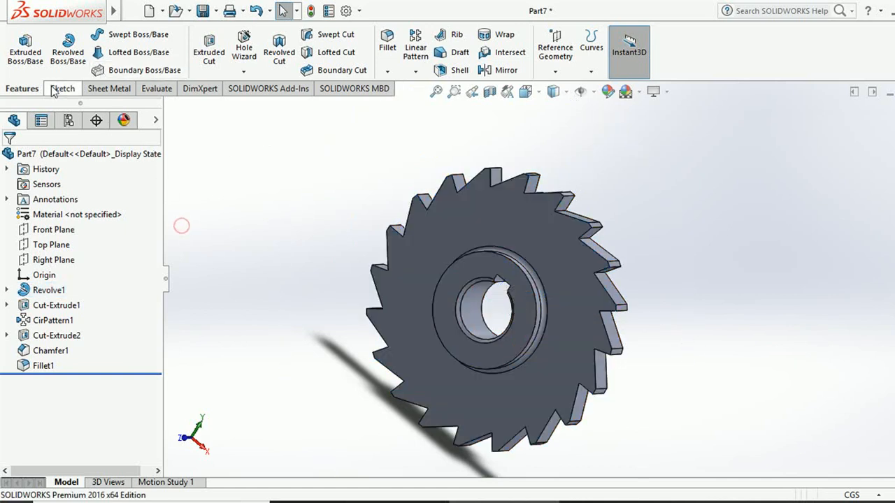
click(53, 92)
click(19, 43)
click(453, 393)
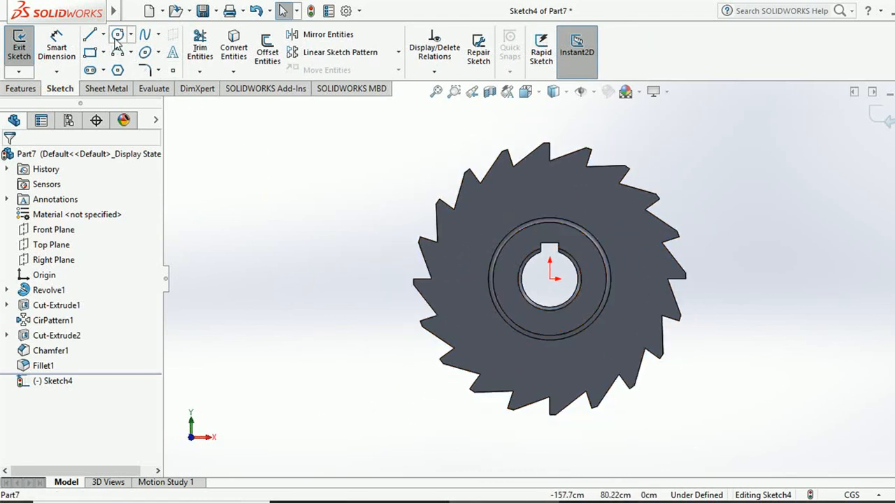
Step: Draw a circle of about 5.2 cm radius vertically below the origin, between the hub and the teeth
click(118, 34)
scroll(569, 379, down, 3)
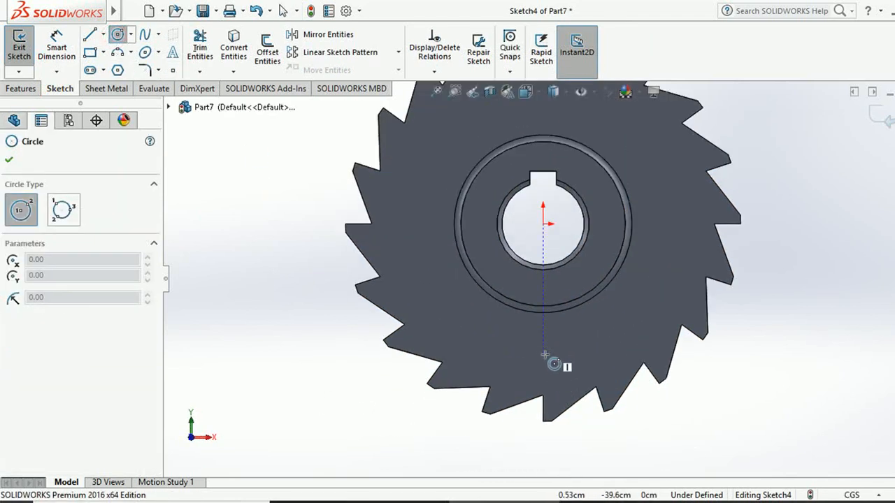
click(543, 348)
click(555, 360)
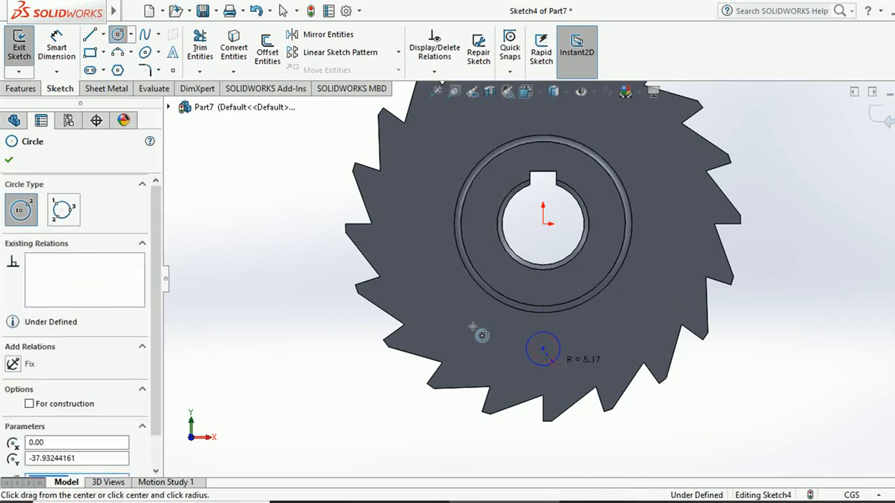
Step: Dimension the circle's diameter as 10 cm
click(61, 47)
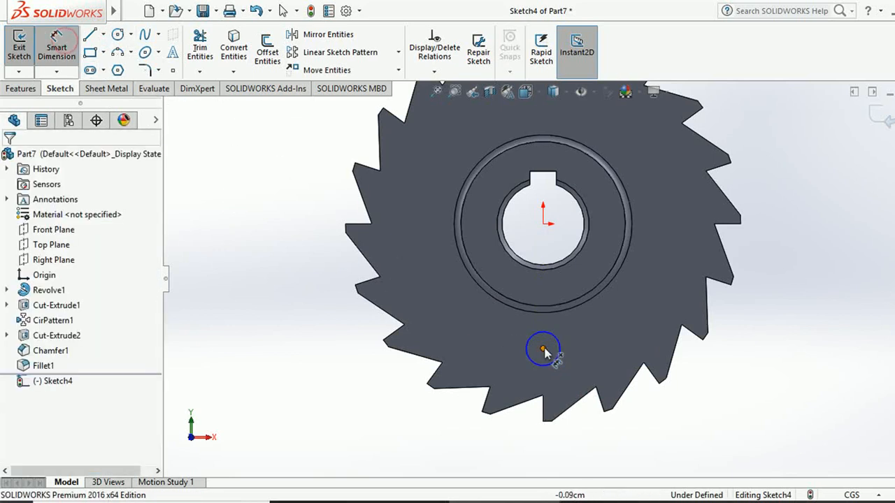
click(612, 349)
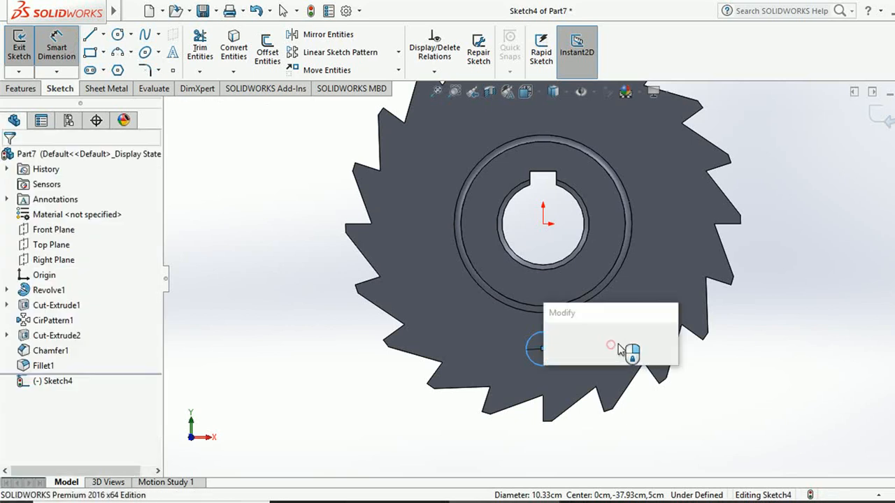
text(1)
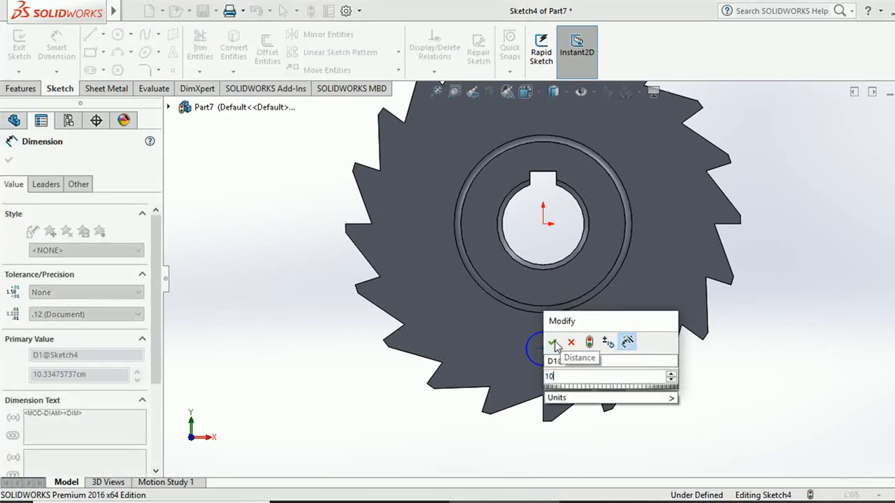
text(0)
click(552, 343)
click(743, 422)
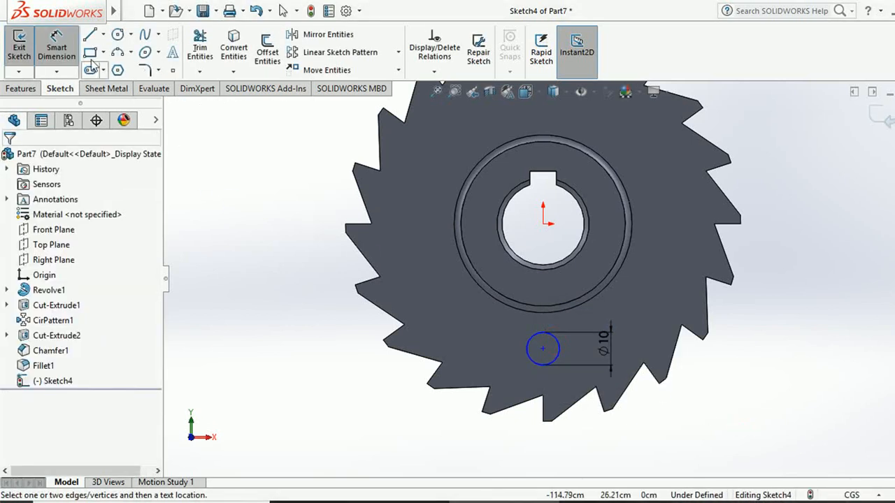
Step: Dimension the vertical distance from the origin to the circle's center as 38 cm
click(544, 224)
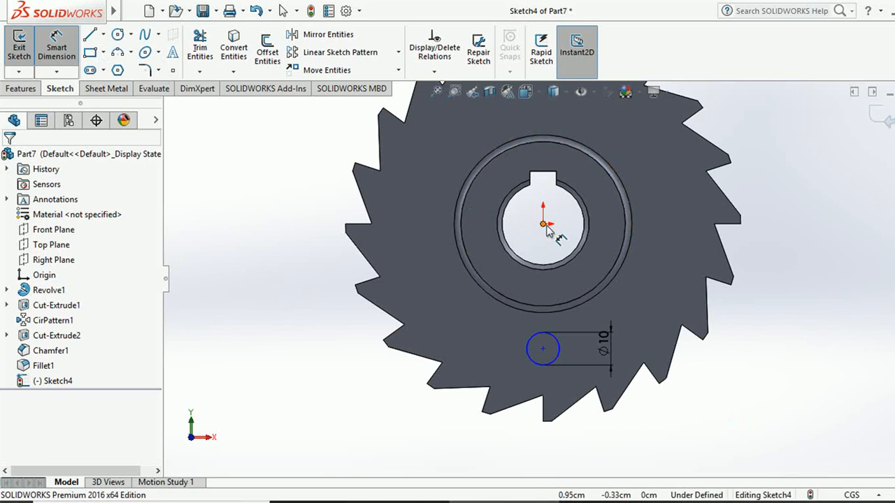
click(544, 348)
click(568, 294)
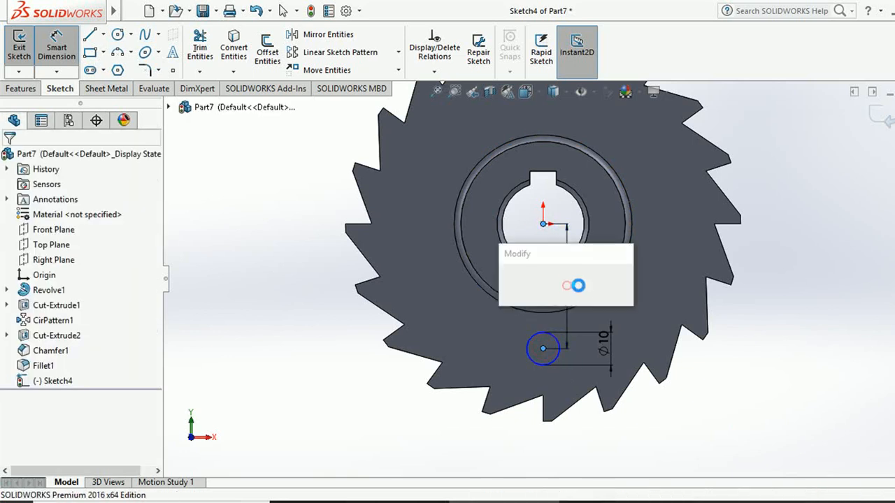
text(3)
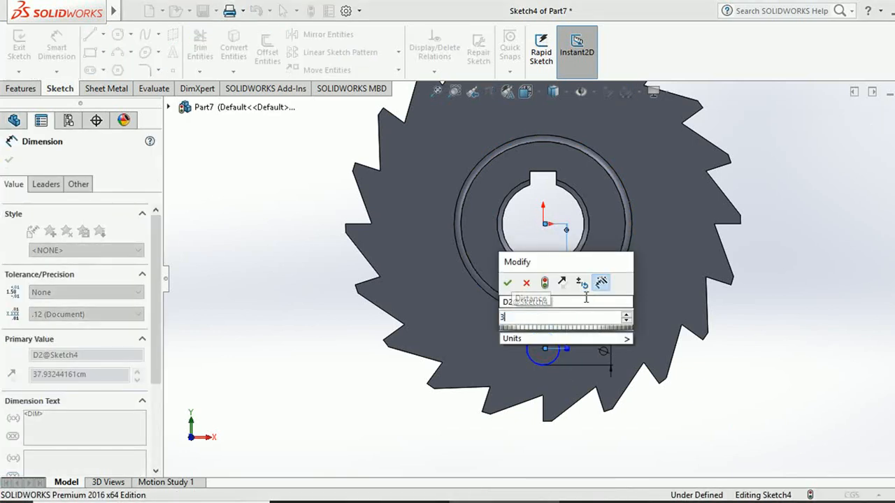
text(8)
click(508, 282)
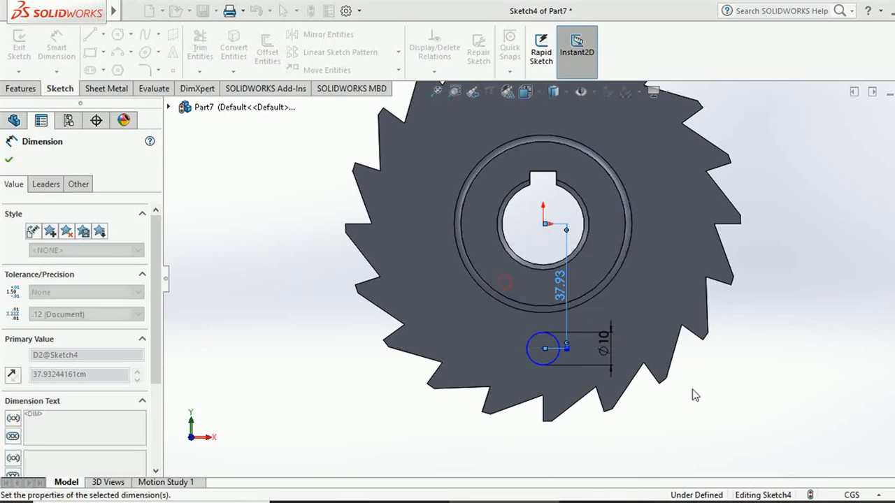
click(762, 420)
scroll(551, 287, up, 1)
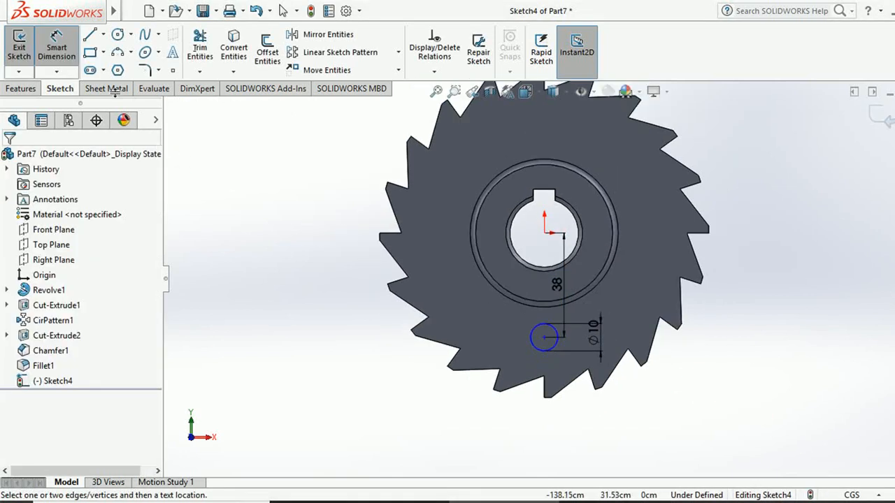
Step: Exit the hole sketch and extrude-cut its circle through the toothed disc with the Up To Next end condition
click(19, 44)
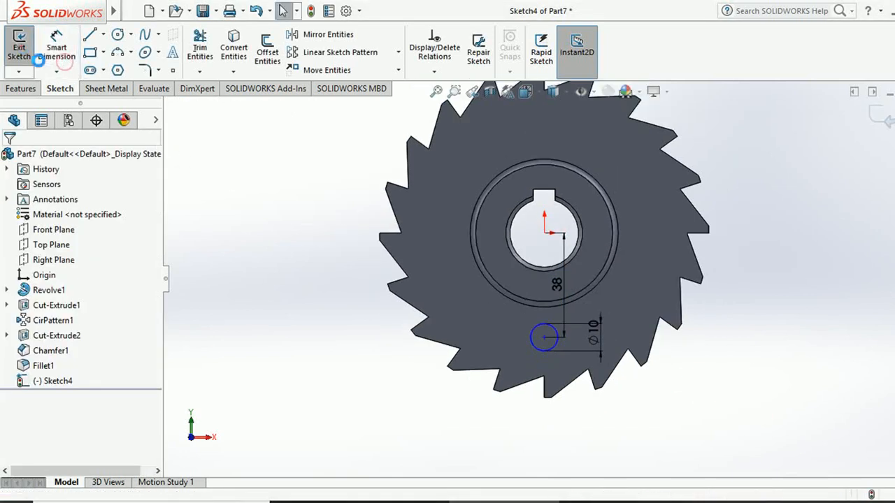
click(330, 304)
key(ctrl+2)
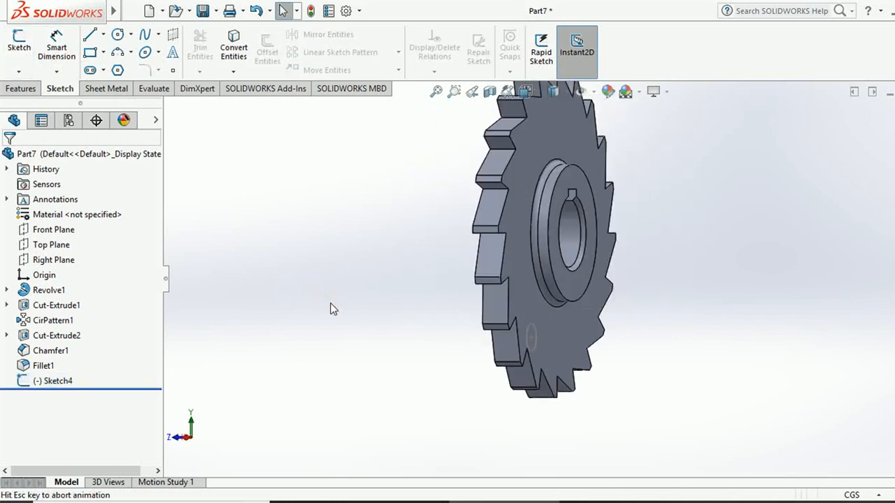
key(ctrl+7)
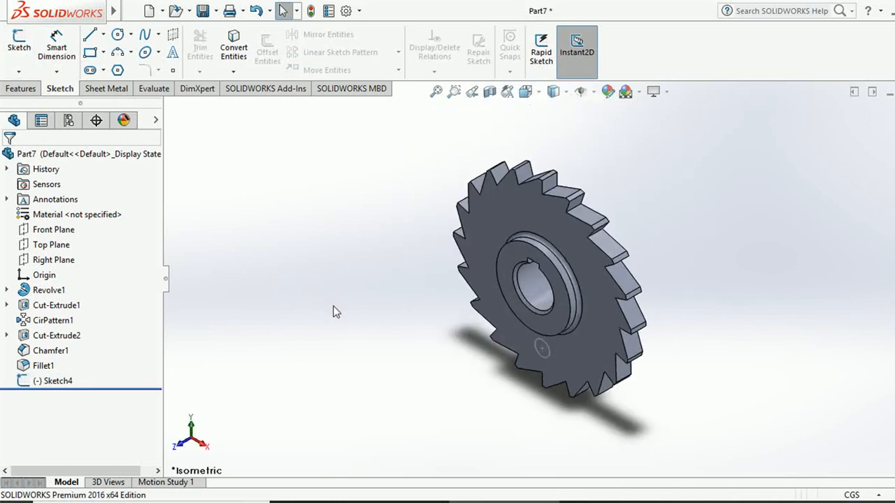
click(21, 89)
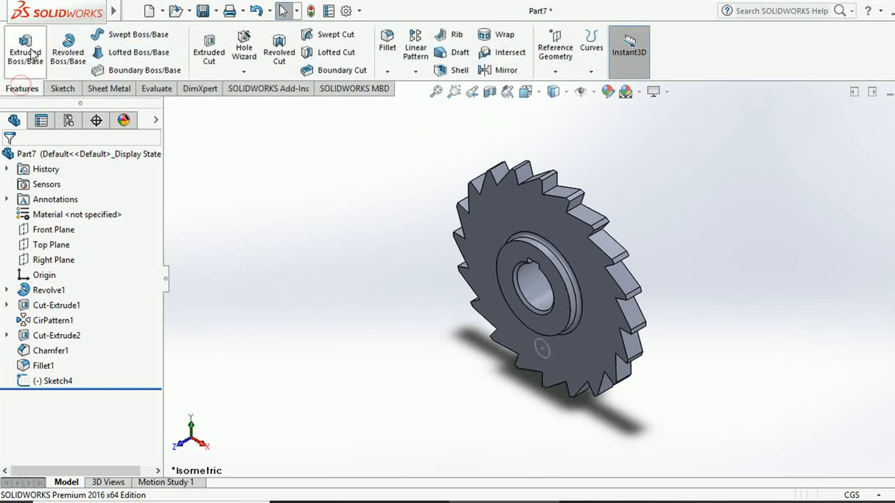
click(209, 50)
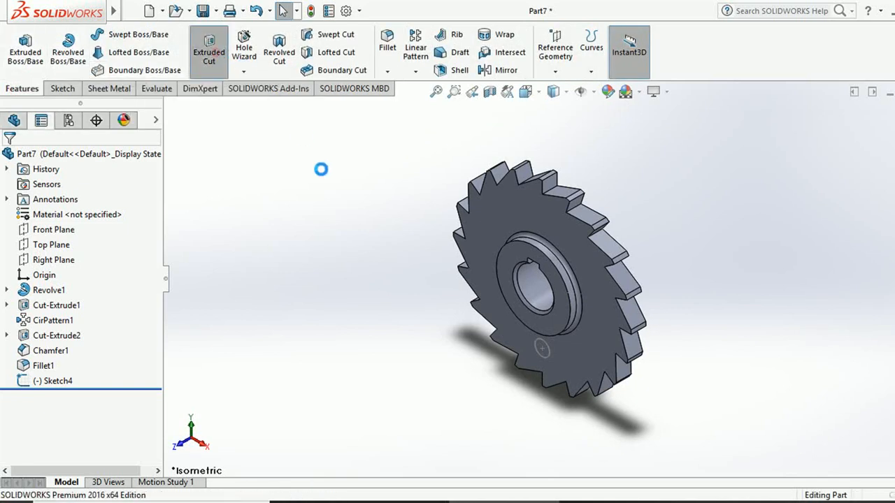
click(550, 352)
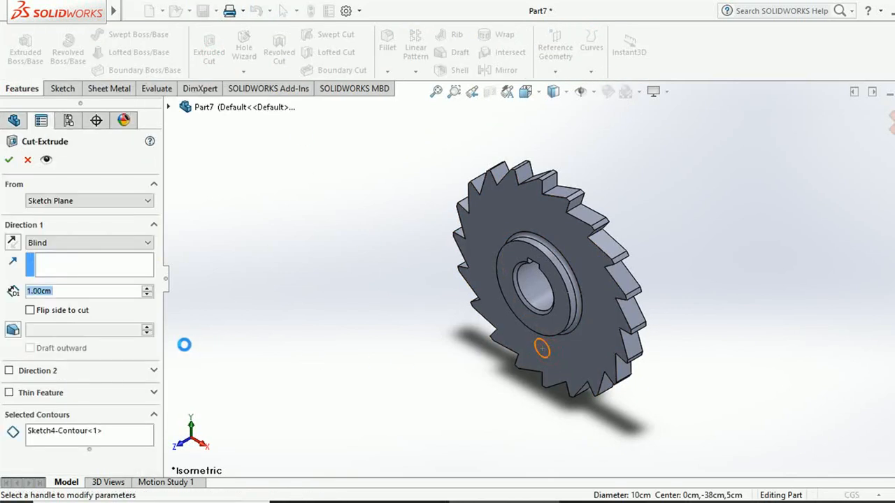
click(66, 243)
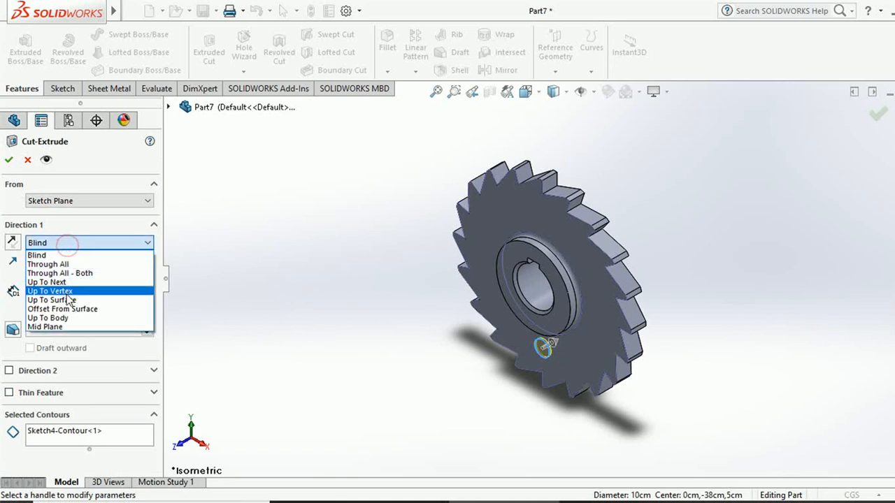
click(70, 281)
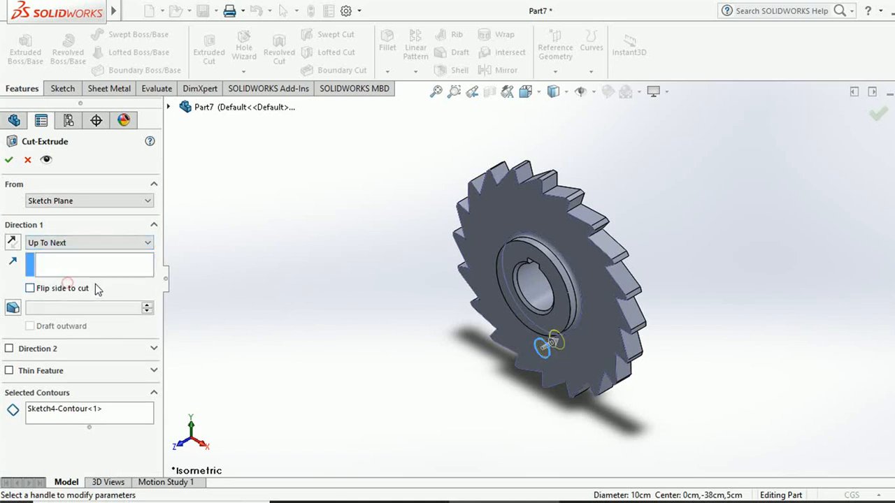
click(13, 161)
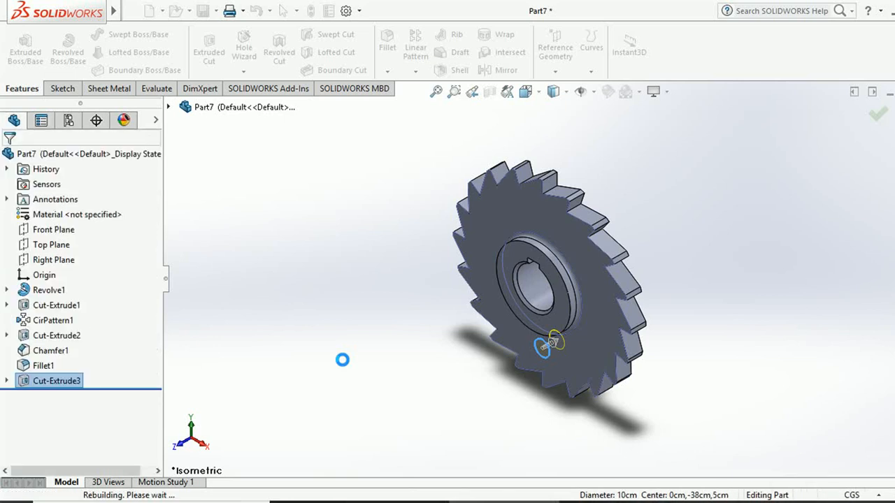
Step: Start a circular pattern with the small round hole cut as the feature to repeat
middle_drag(343, 360, 362, 327)
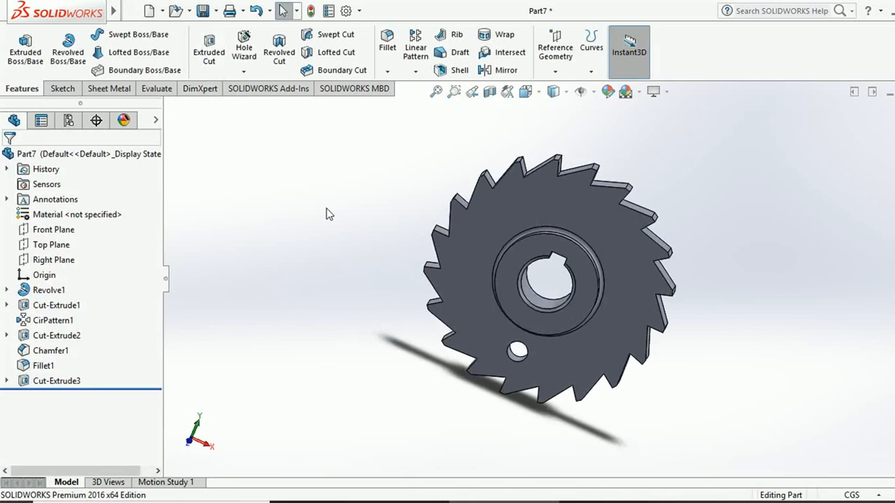
middle_drag(328, 214, 363, 114)
click(416, 72)
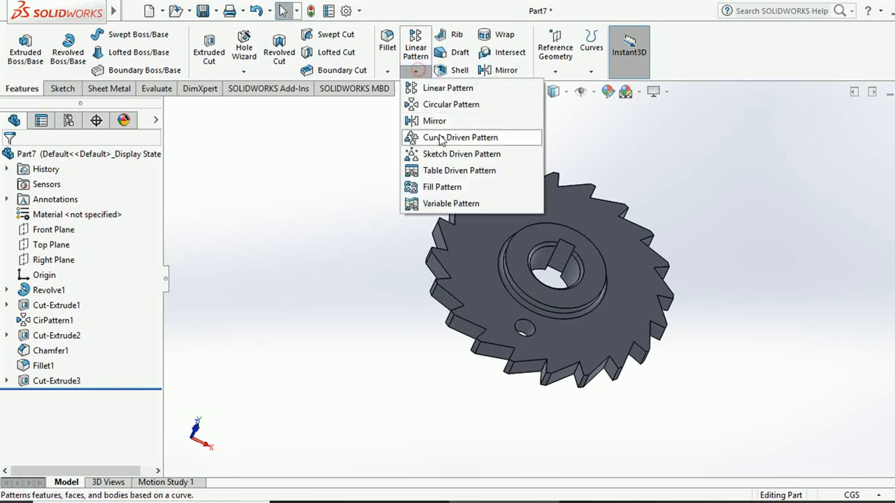
click(434, 97)
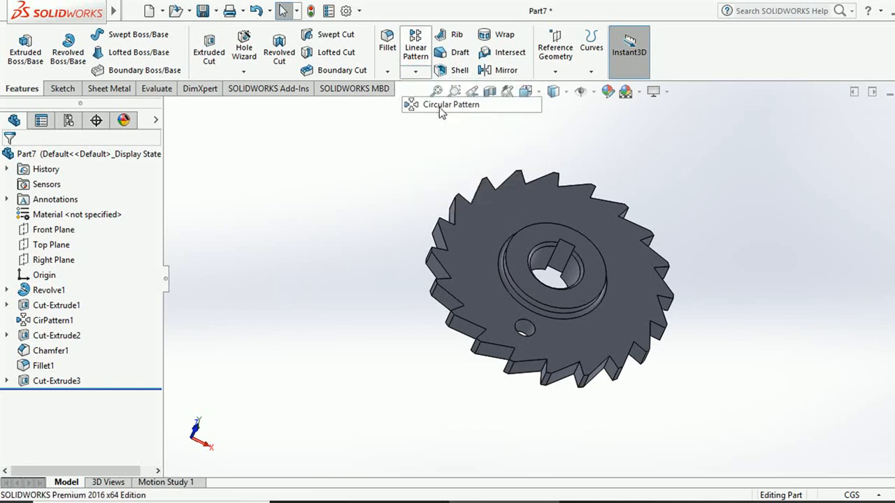
click(524, 332)
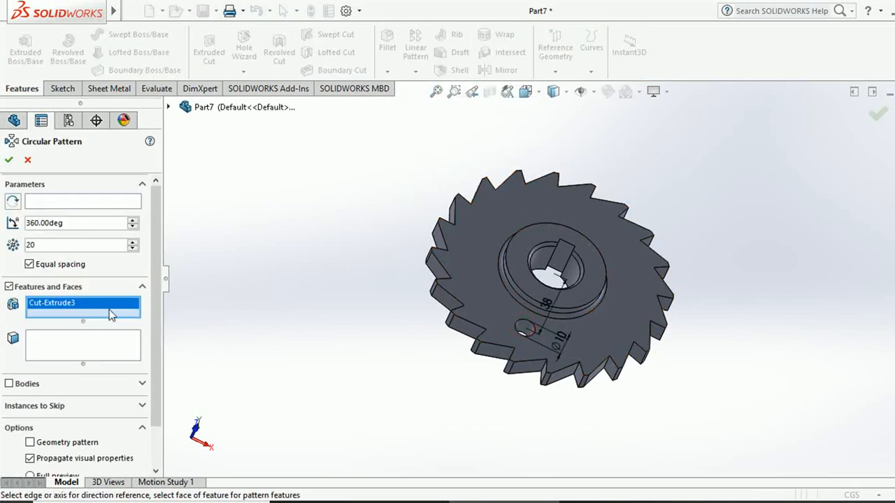
click(573, 275)
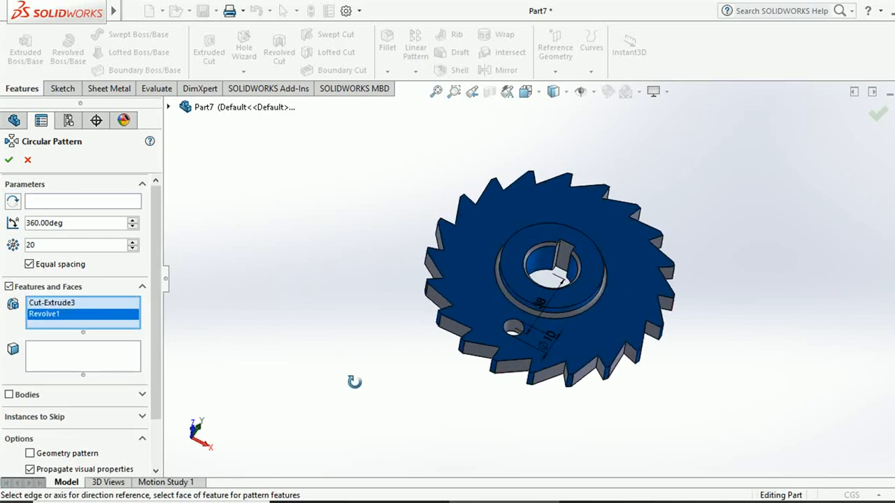
right_click(72, 319)
click(103, 341)
click(227, 290)
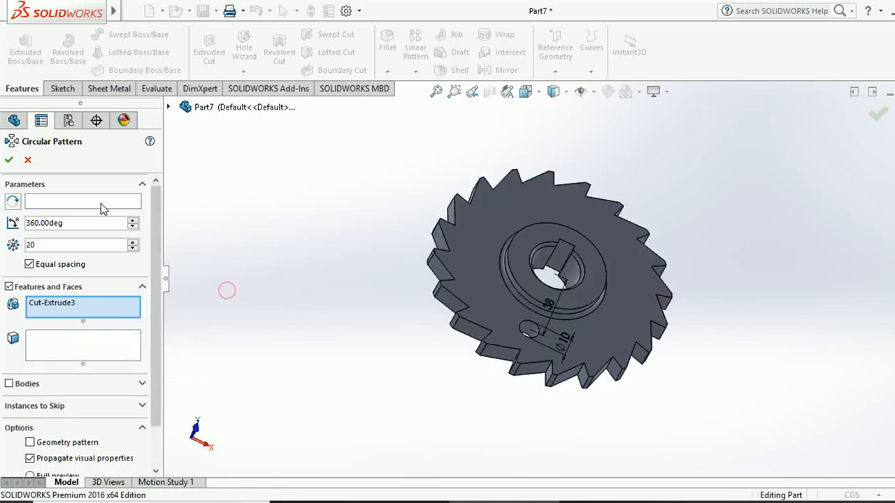
Step: Pattern the hole about the bore's cylindrical face as 3 equally spaced instances over 360 degrees
click(97, 201)
click(573, 275)
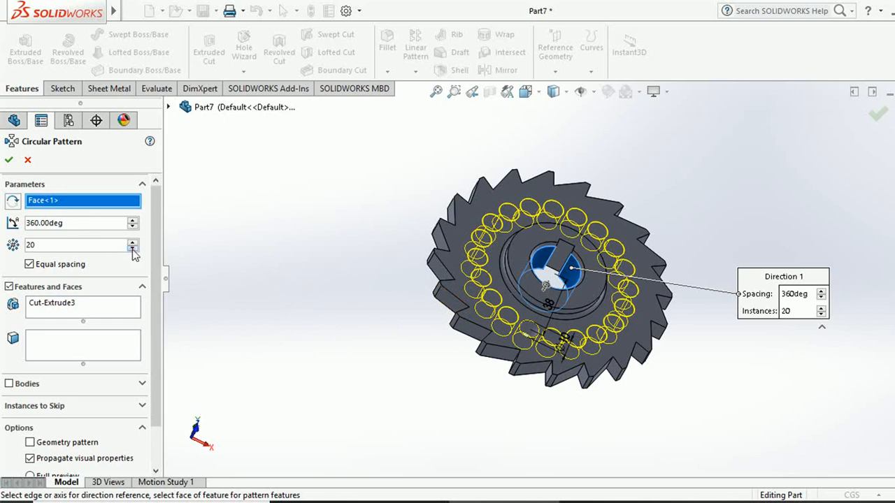
drag(132, 248, 132, 248)
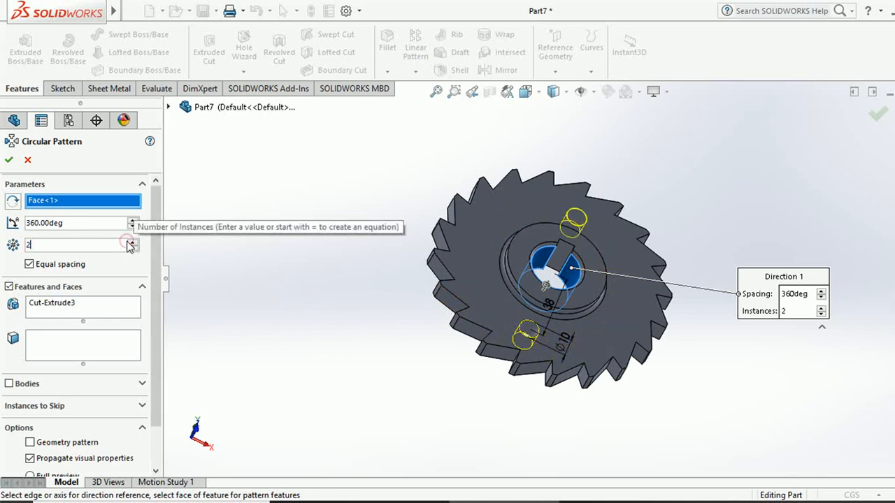
click(9, 161)
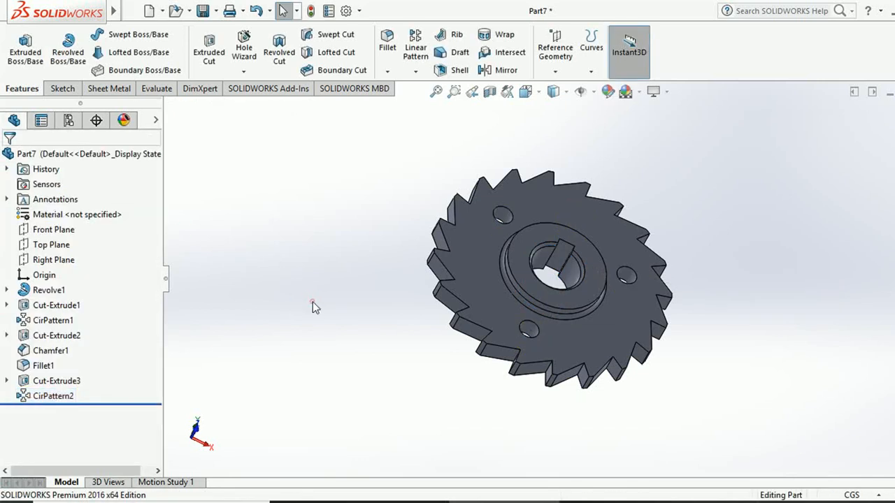
key(ctrl+7)
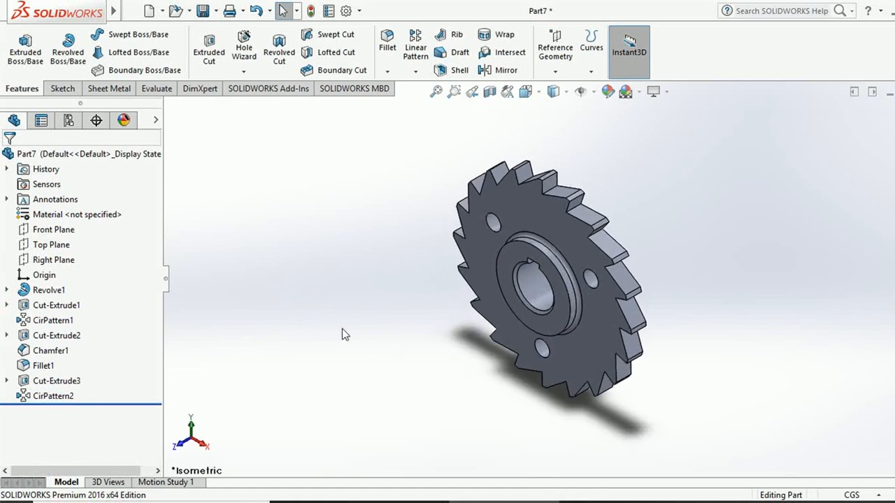
scroll(606, 378, up, 2)
scroll(578, 336, down, 4)
scroll(534, 271, up, 3)
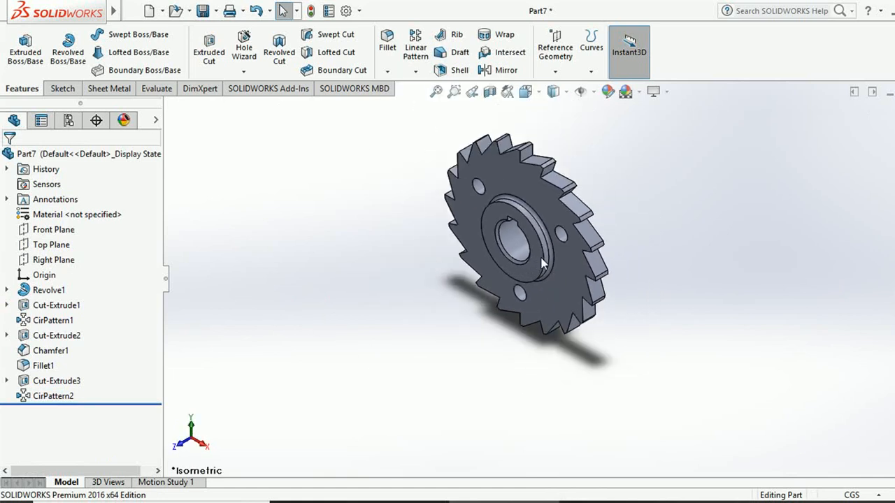